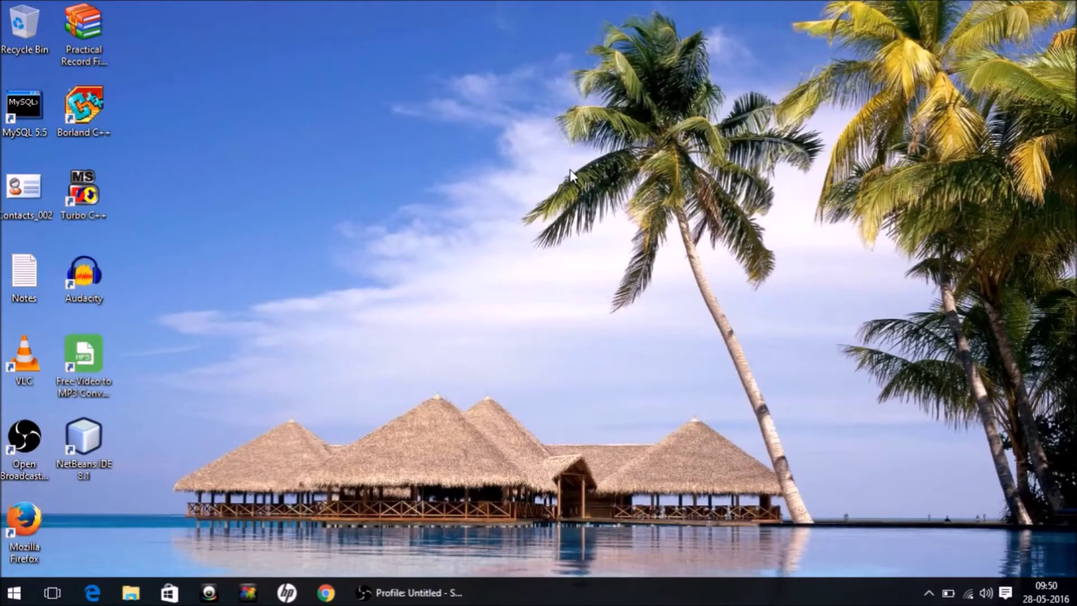
Launch Chrome from Start and search Google for 'jdk download'
click(14, 593)
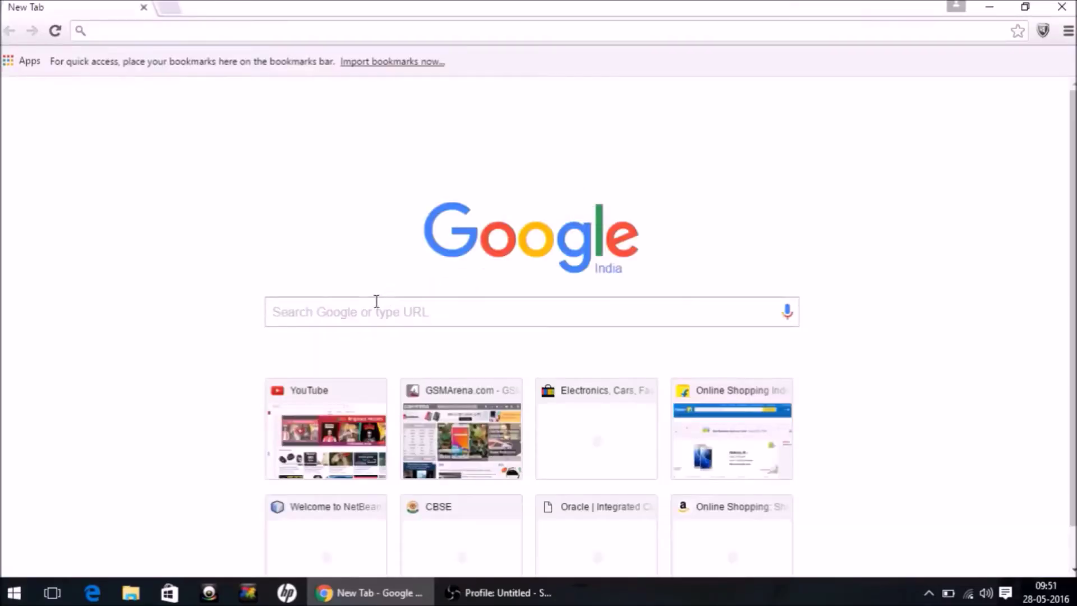
click(368, 308)
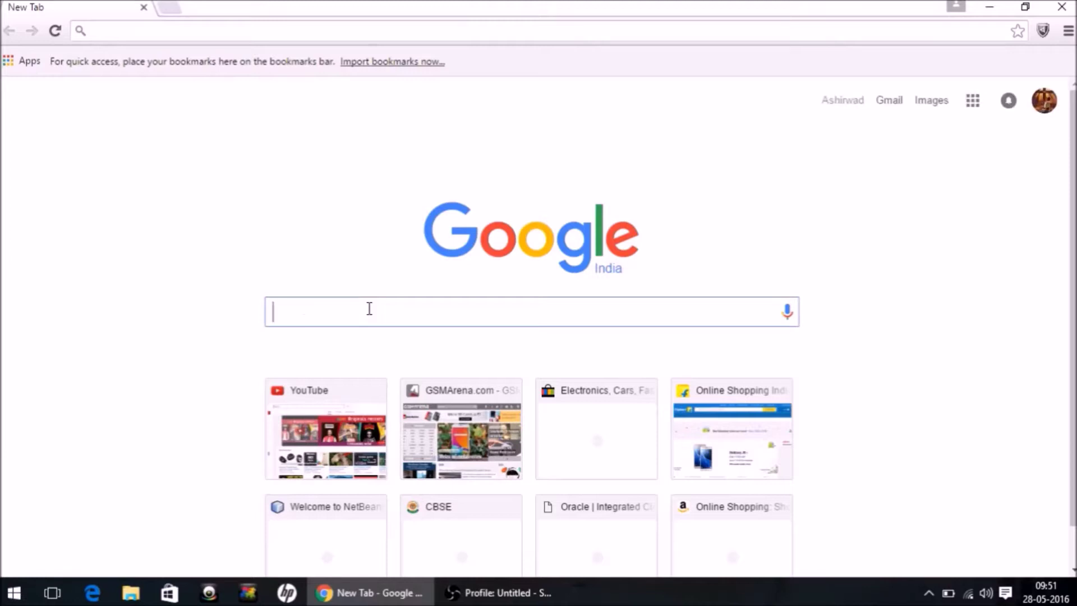
text(jdk)
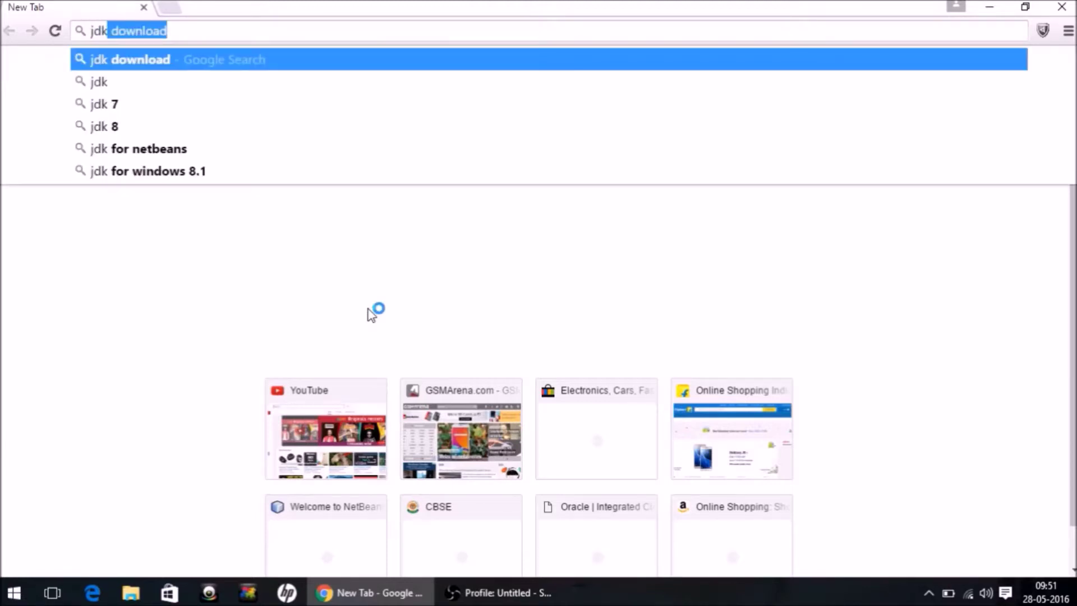
key(End)
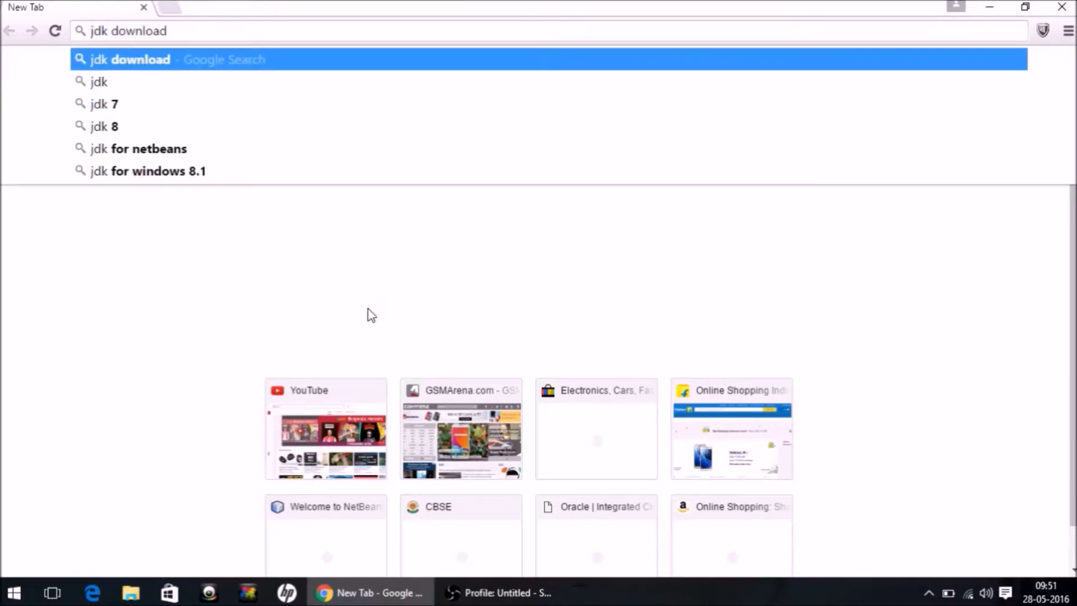
key(Return)
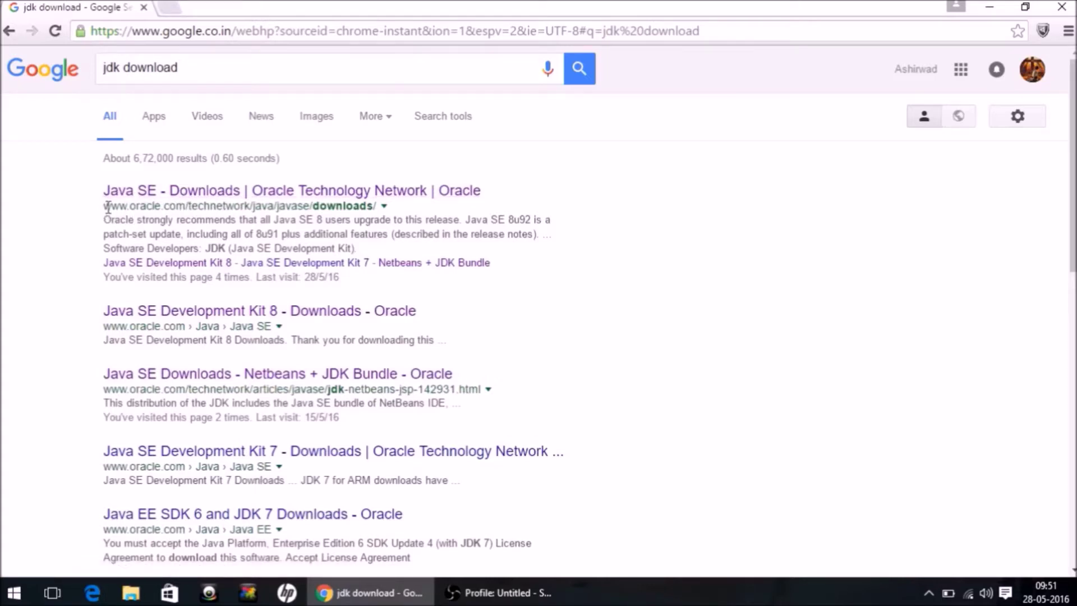
Go from Oracle's top result to the Java SE Development Kit 8 download page
drag(105, 205, 188, 209)
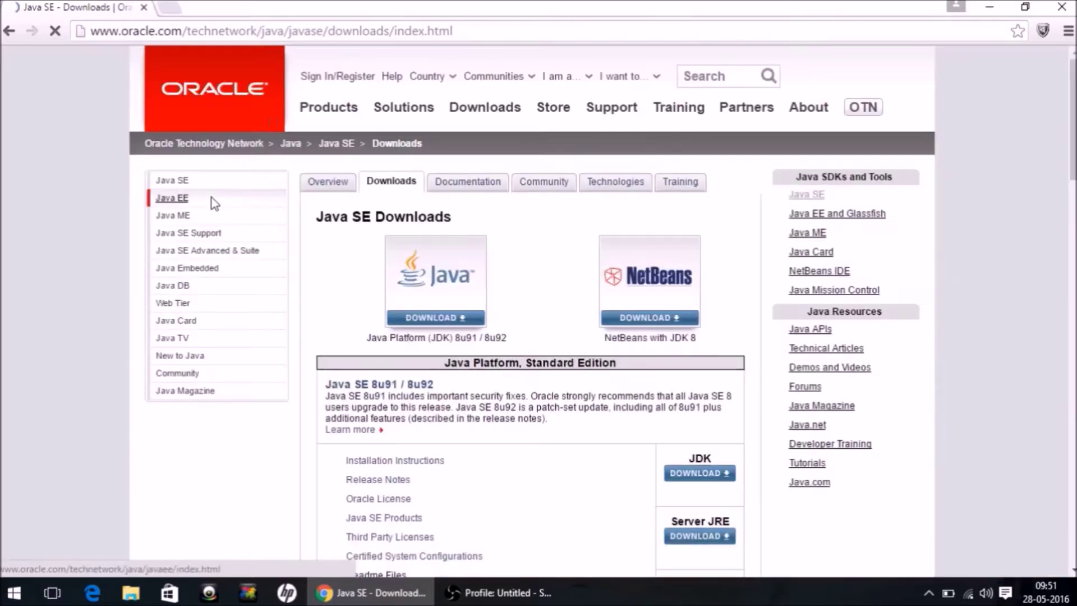
scroll(540, 380, down, 2)
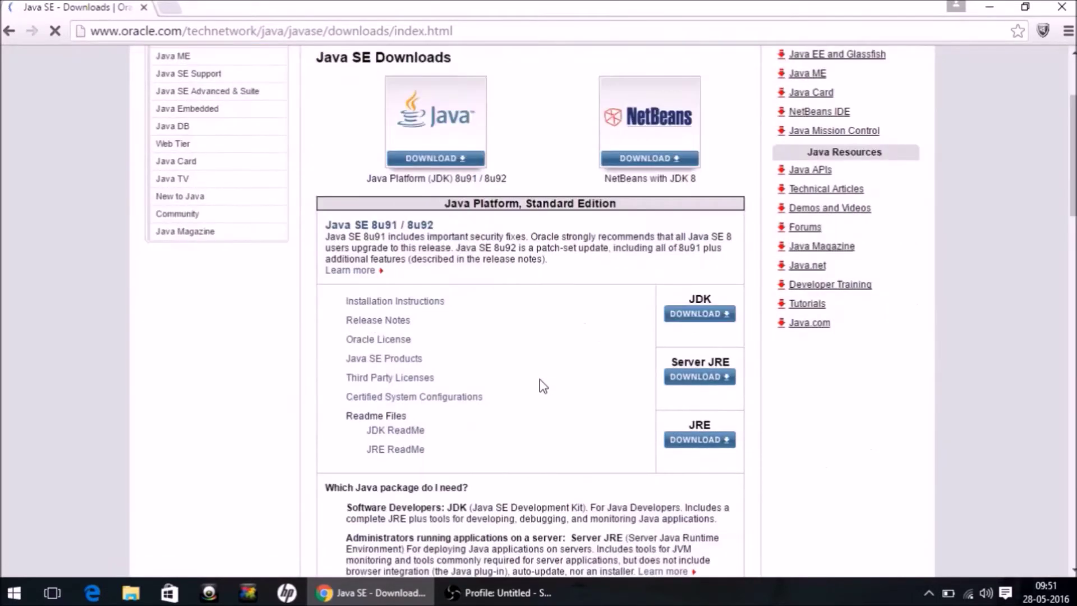
scroll(539, 380, up, 2)
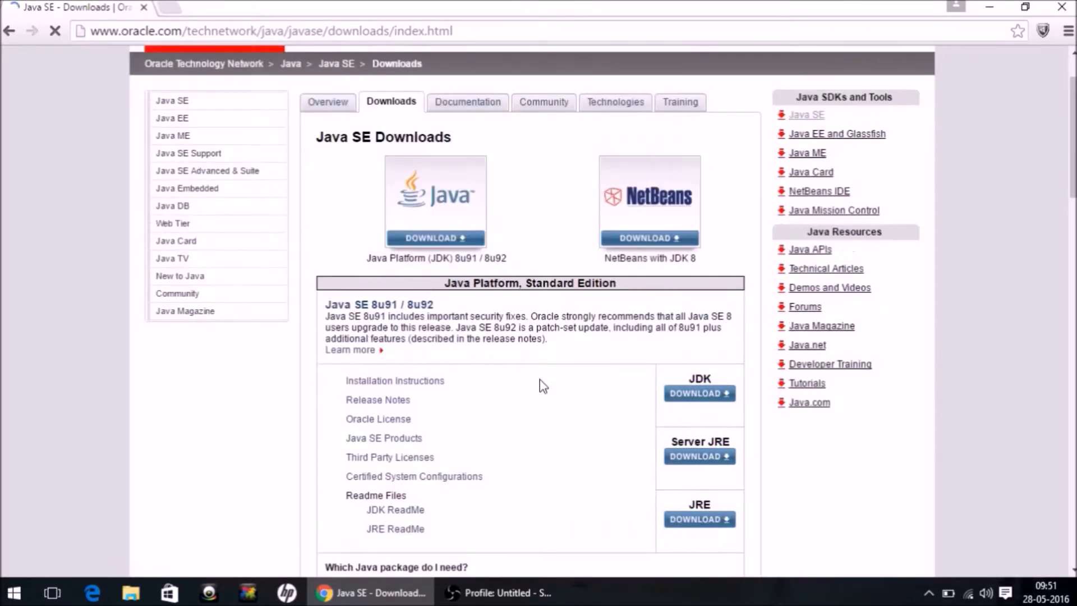
scroll(539, 380, down, 2)
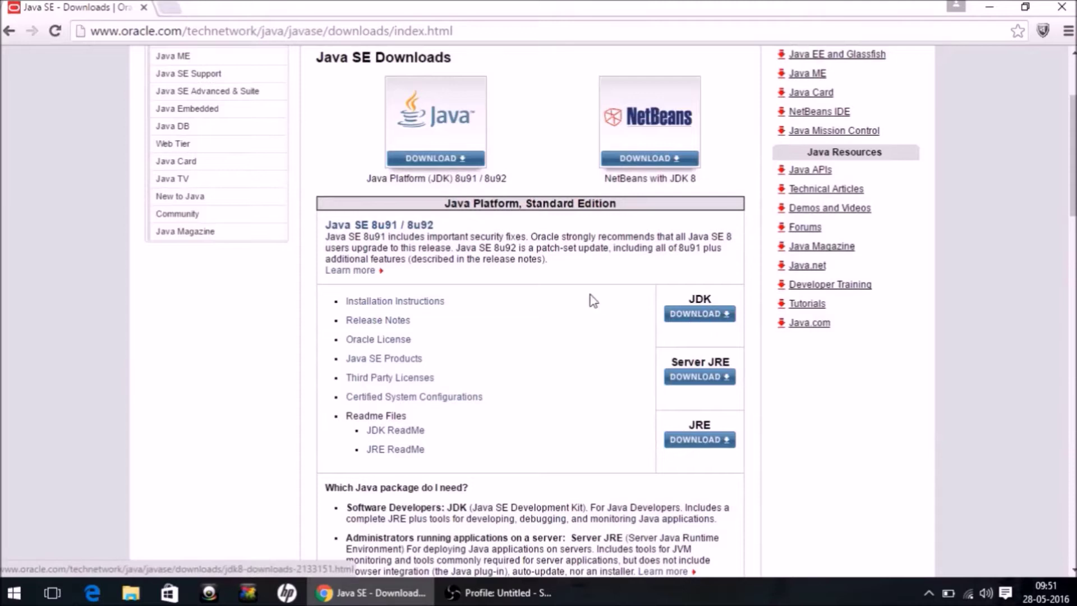
click(697, 316)
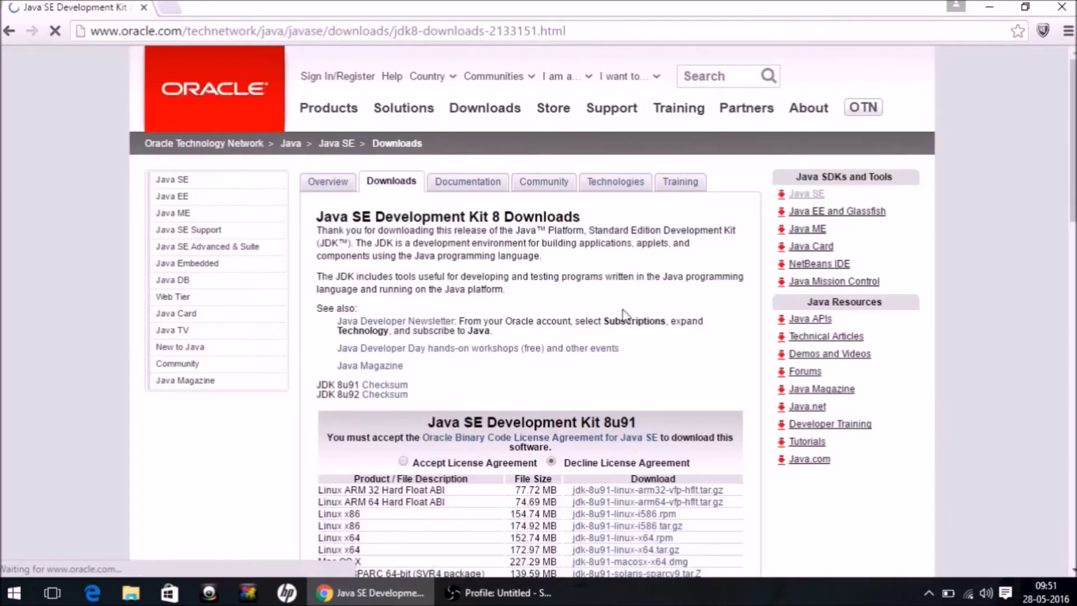
scroll(624, 314, down, 2)
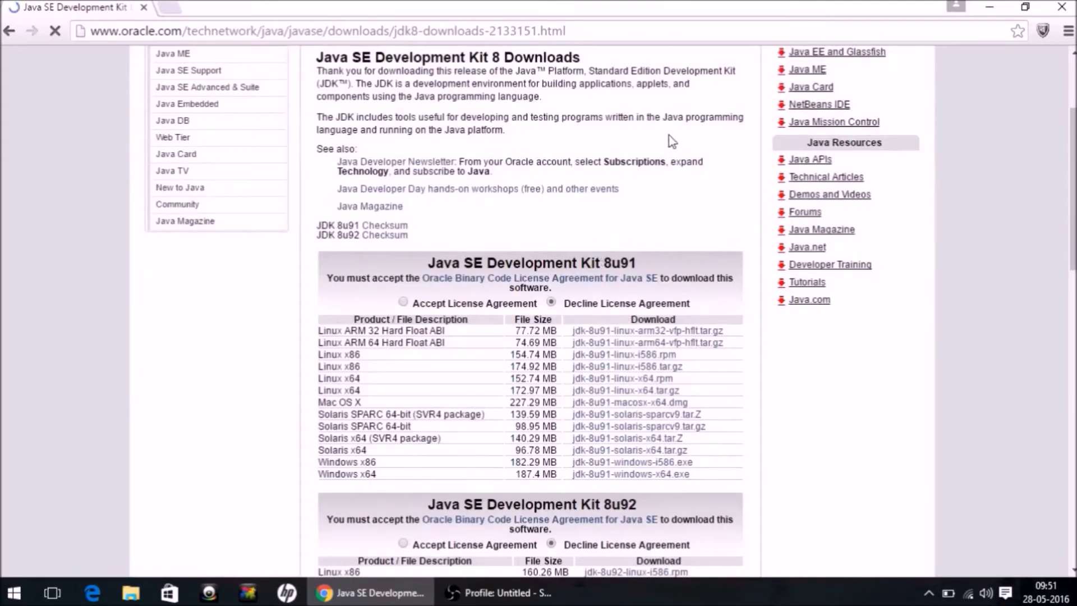
scroll(692, 176, down, 1)
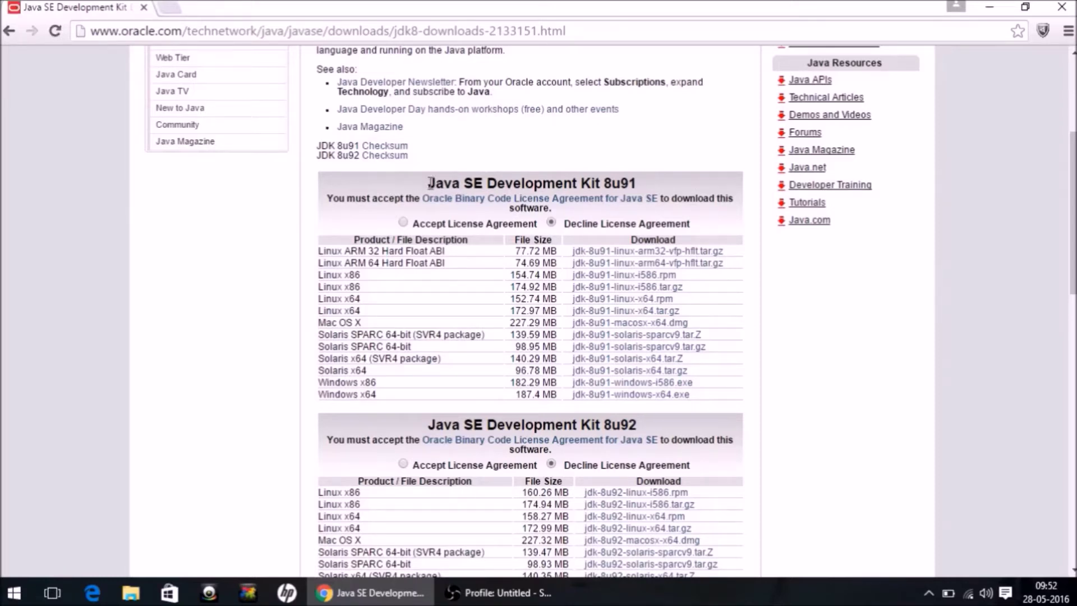
Accept the license agreement for JDK 8u91 on Oracle's downloads page
drag(428, 183, 645, 186)
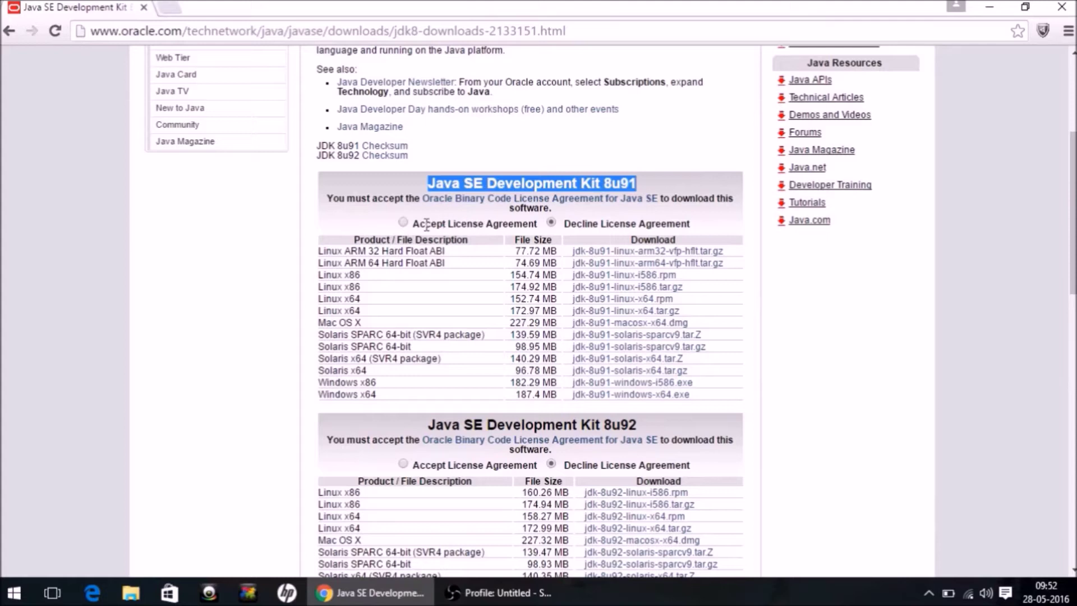
click(404, 223)
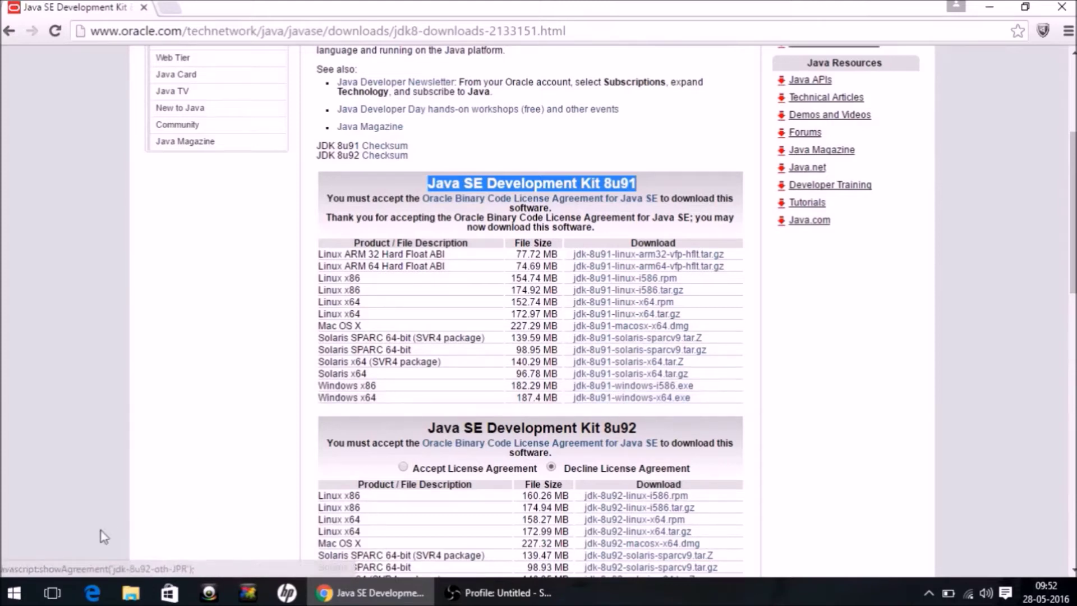
click(17, 593)
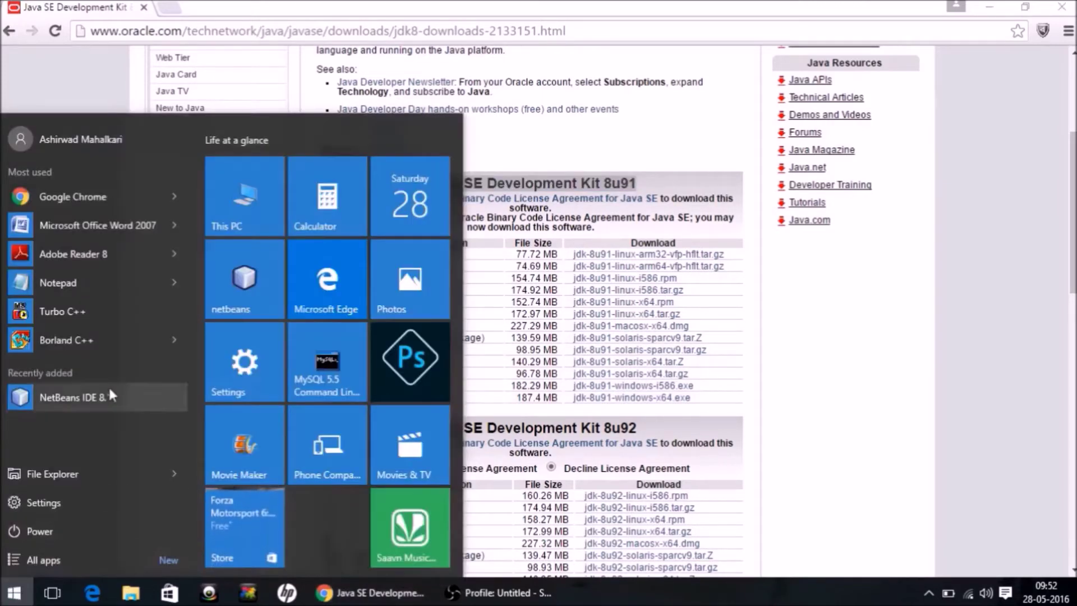
Confirm in This PC properties that Windows is 64-bit, then close Control Panel and Chrome
right_click(239, 208)
click(278, 277)
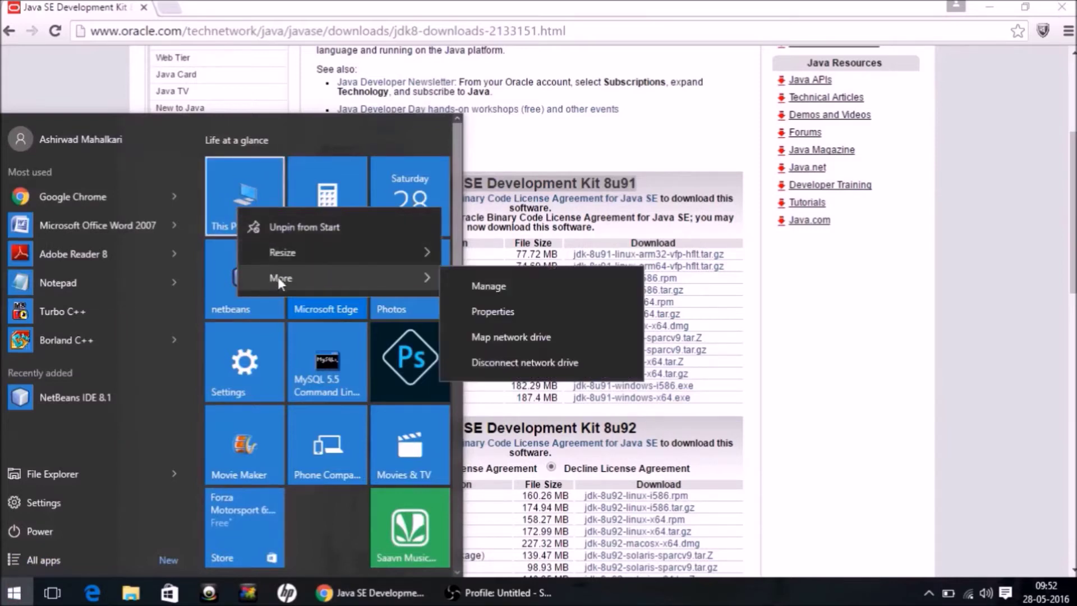
click(501, 312)
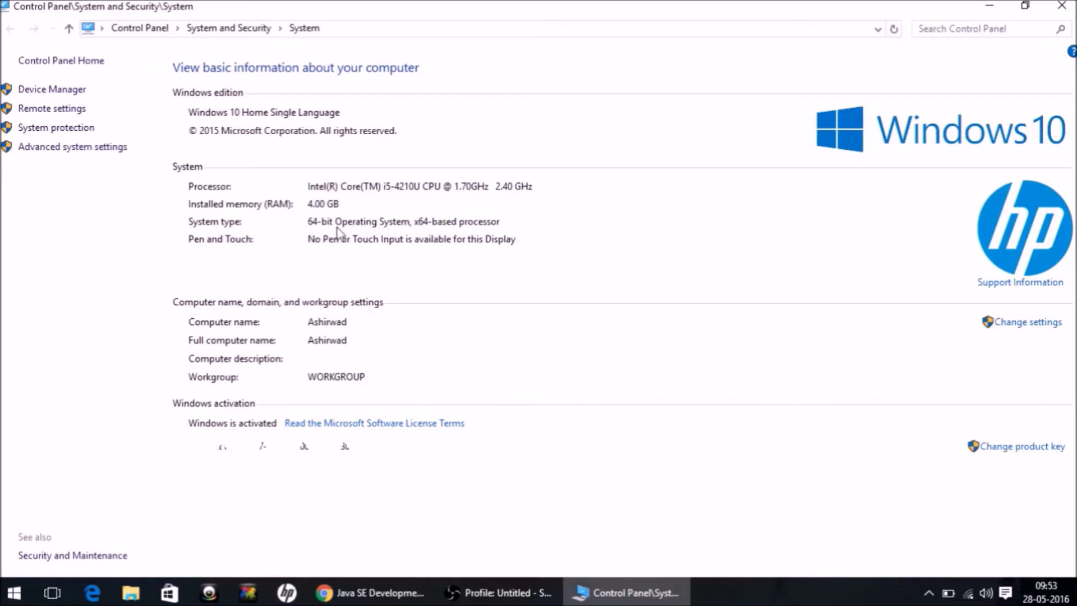
click(1062, 6)
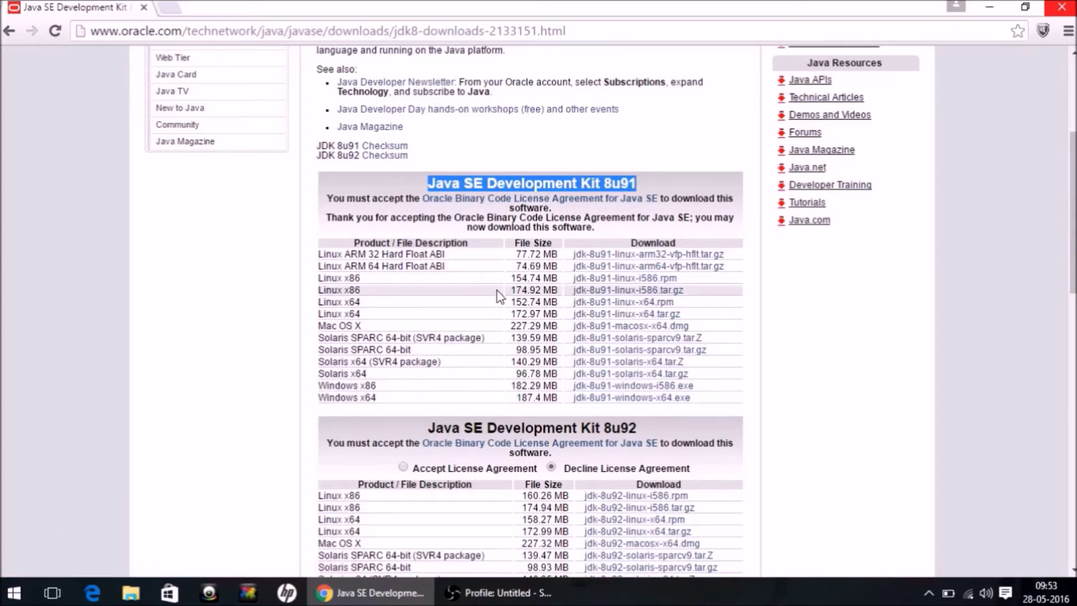
click(1063, 8)
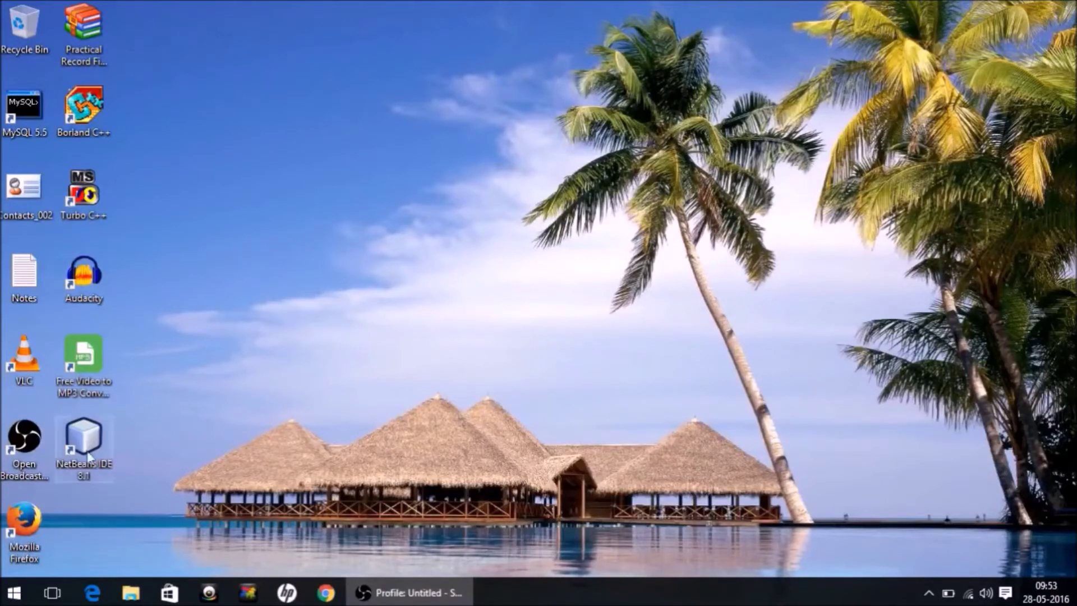
Search Google for 'netbeans' and reach the NetBeans IDE 8.1 download page on netbeans.org
click(328, 593)
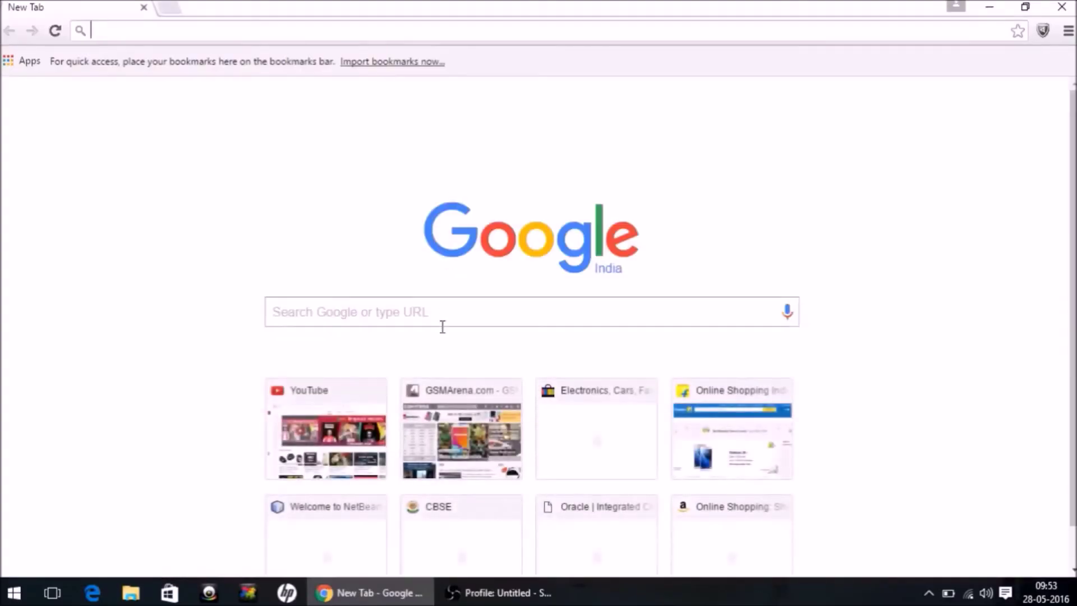
click(437, 317)
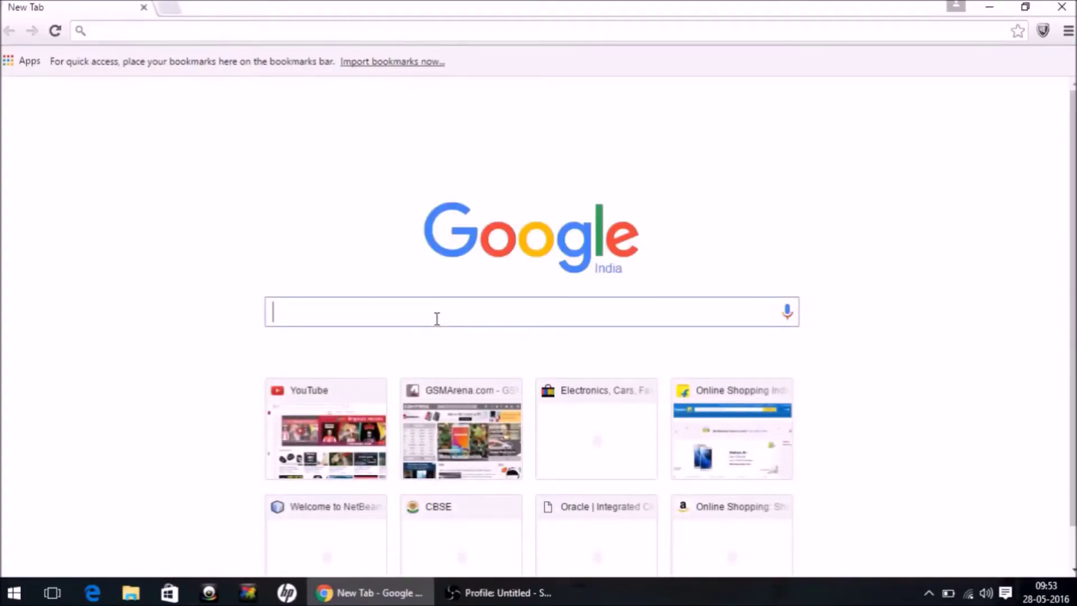
text(netbeans)
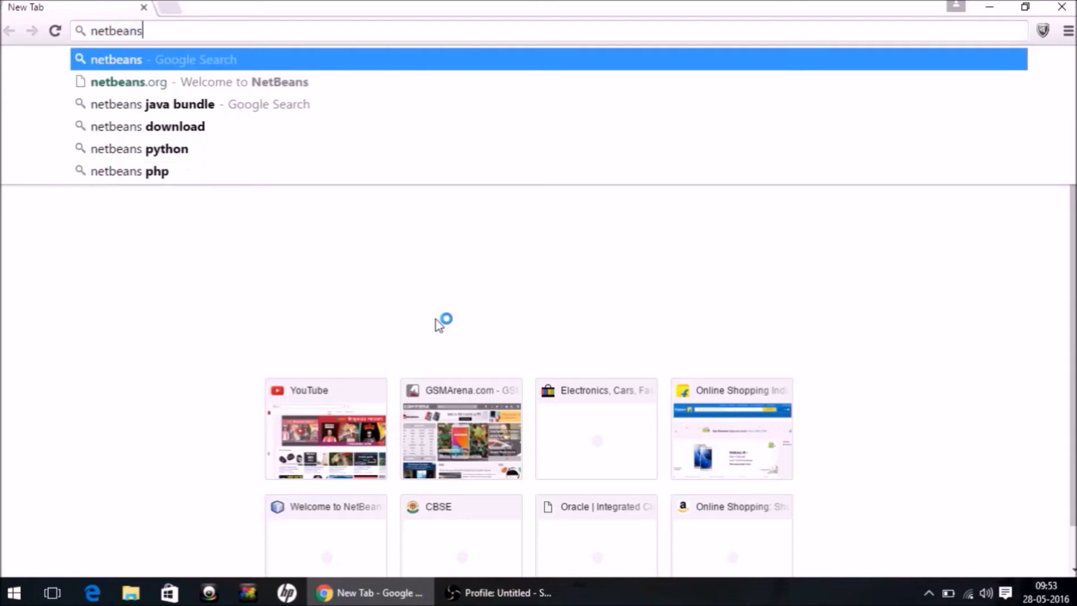
key(Return)
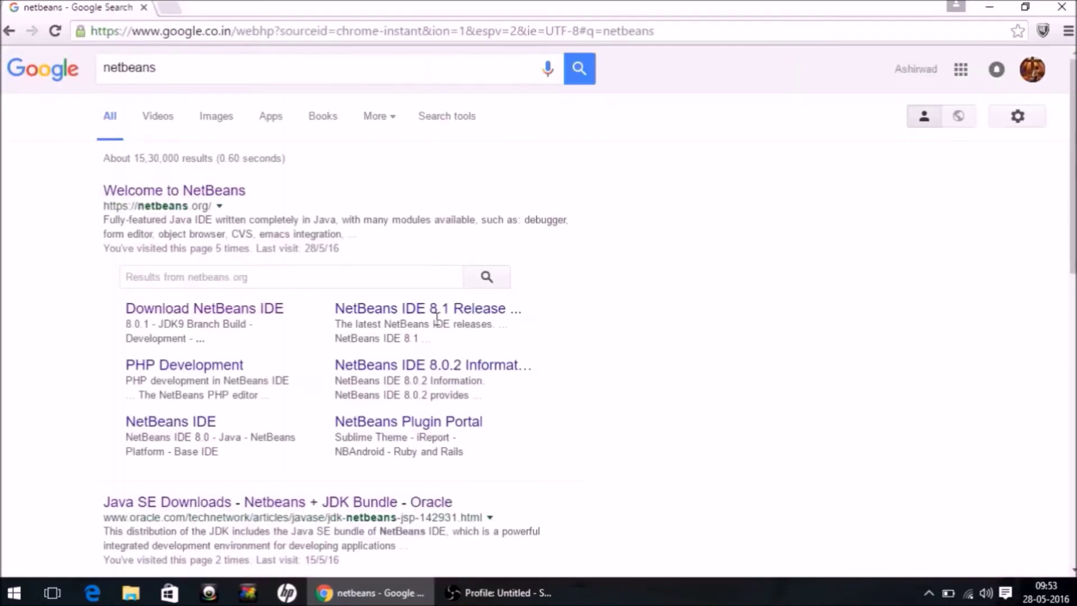
click(177, 201)
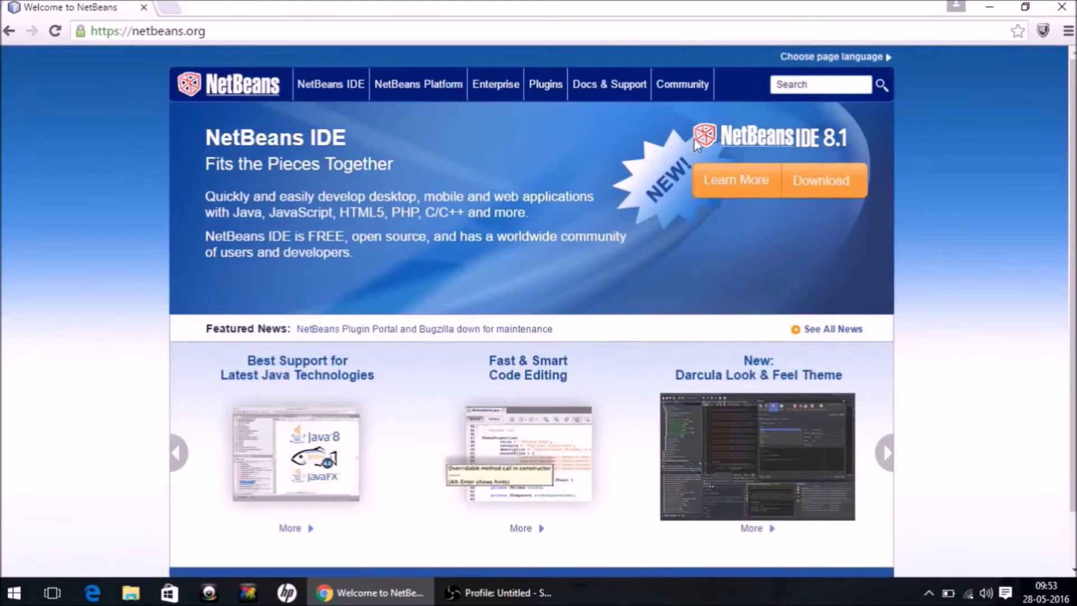
click(832, 187)
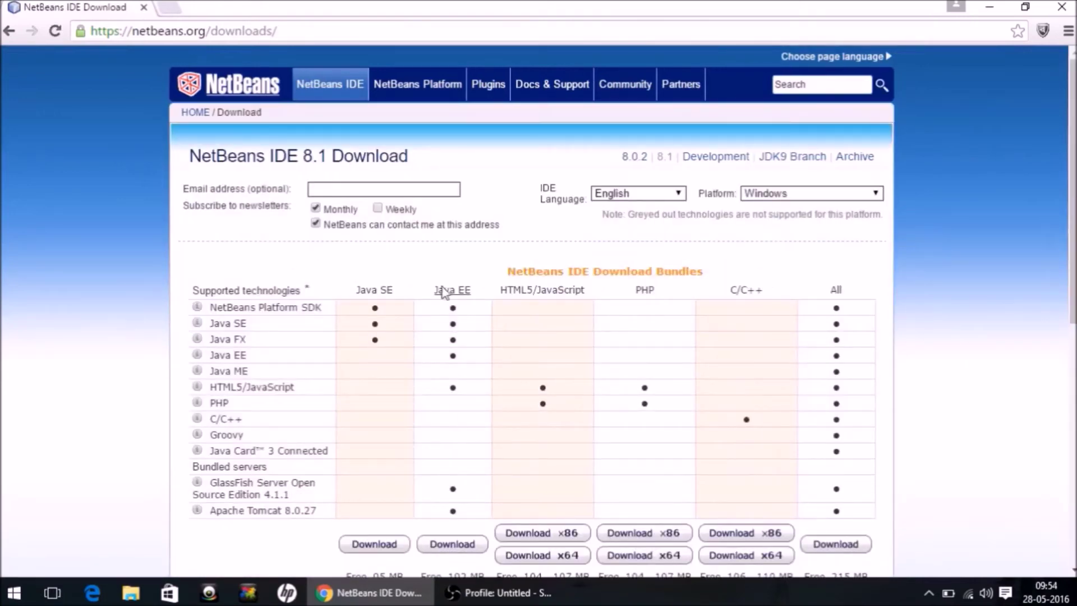
scroll(789, 298, down, 1)
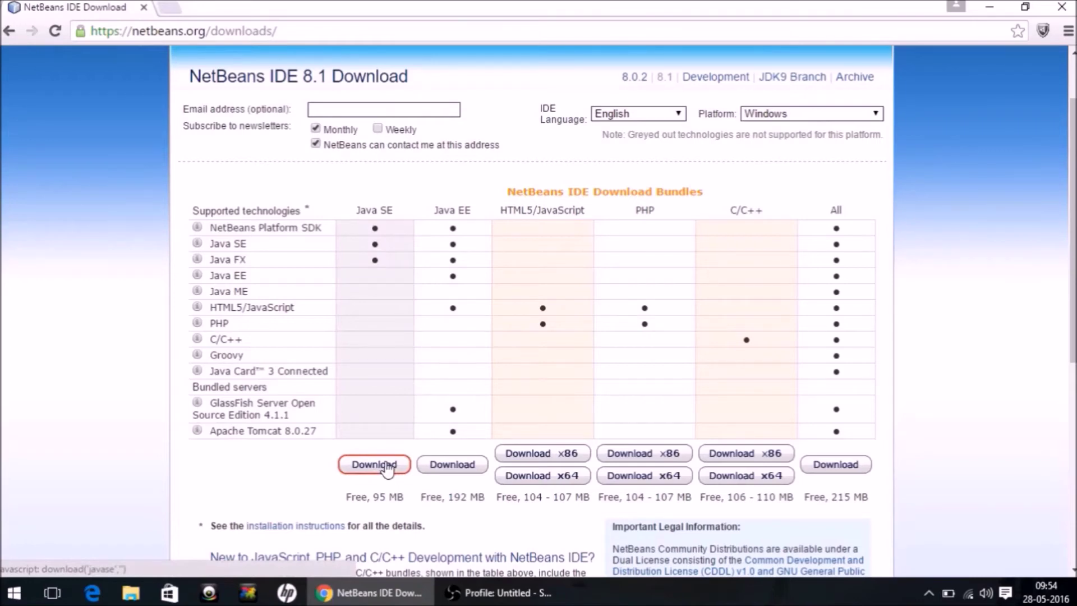
Close the browser and browse This PC to the Software And Data folder on C:
click(1062, 8)
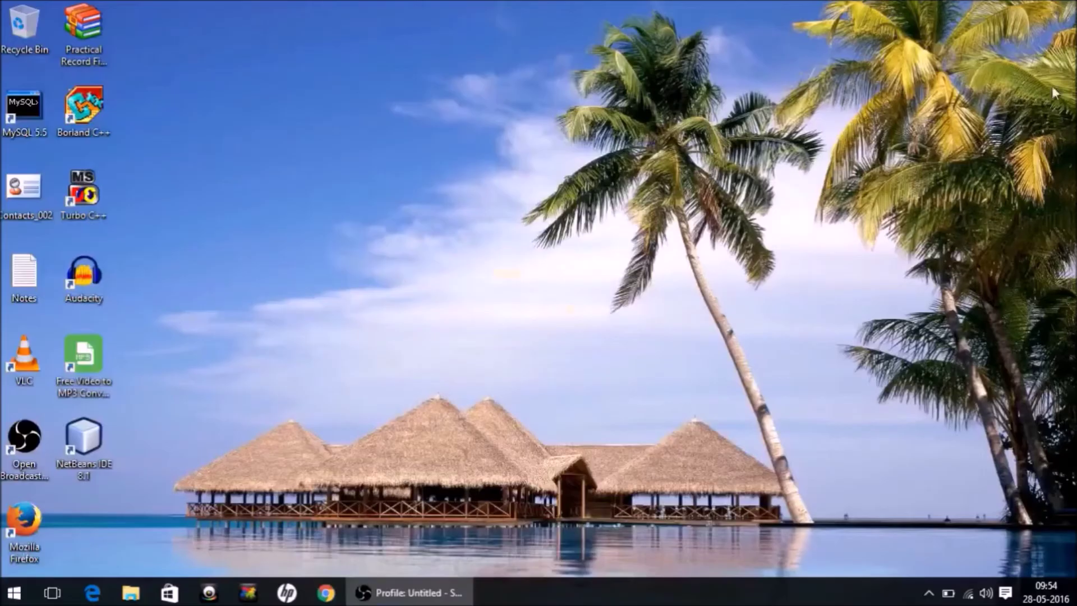
click(14, 593)
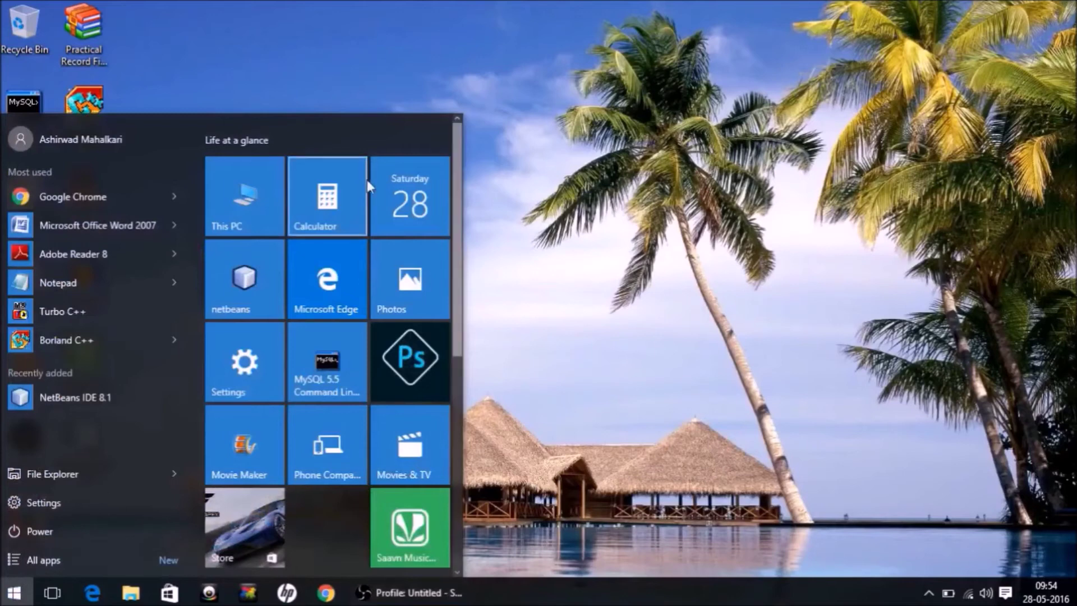
click(250, 201)
click(217, 215)
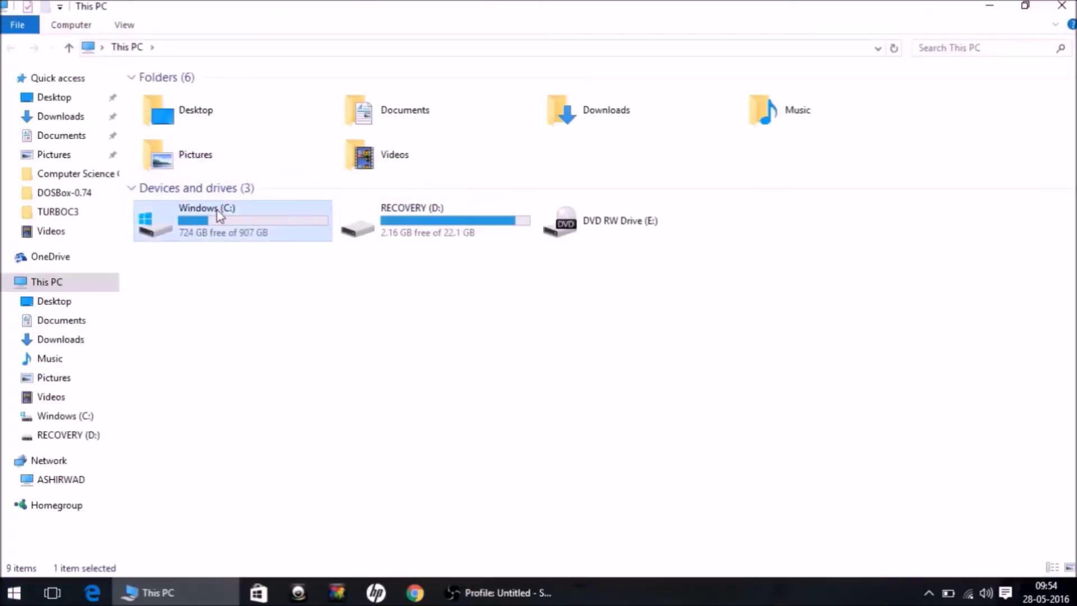
double_click(217, 214)
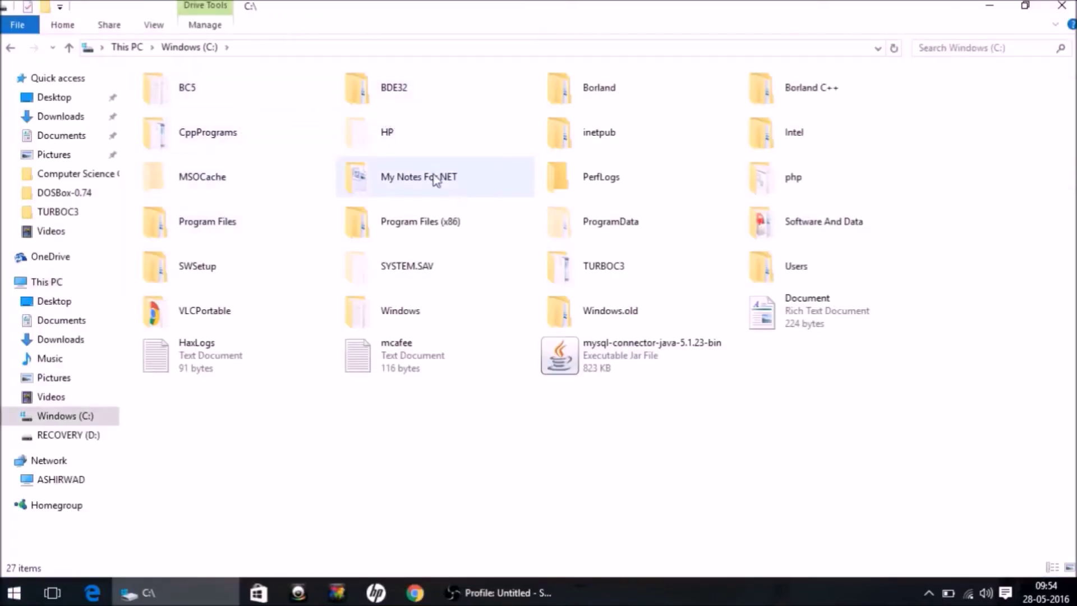
double_click(785, 225)
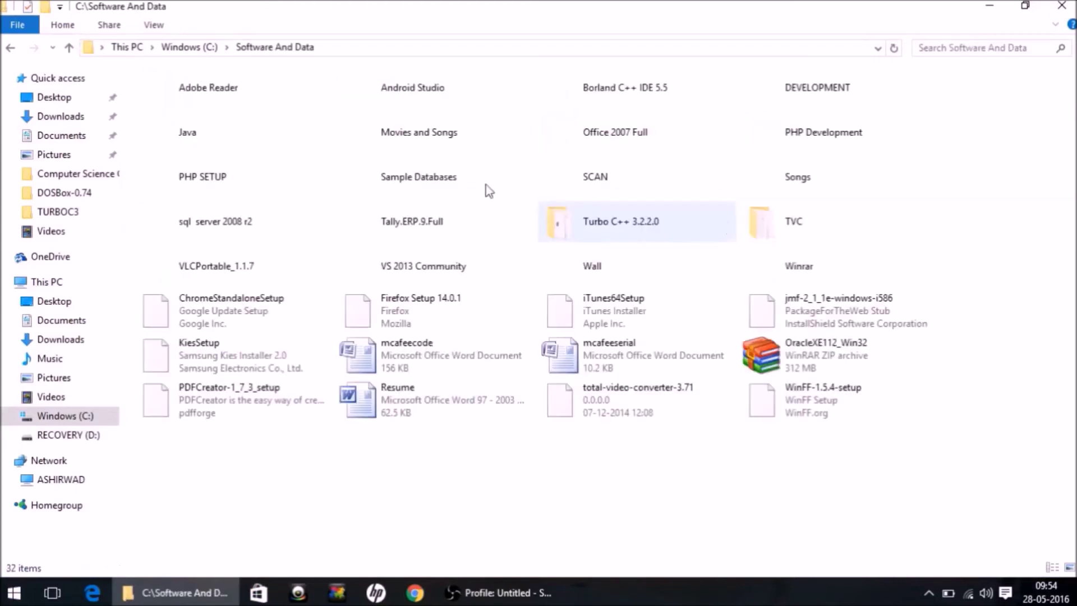
In Java > Java Netbeans MySQL, compare the jdk-8u91 and netbeans-8.1 installers, then close Explorer
double_click(194, 135)
double_click(269, 102)
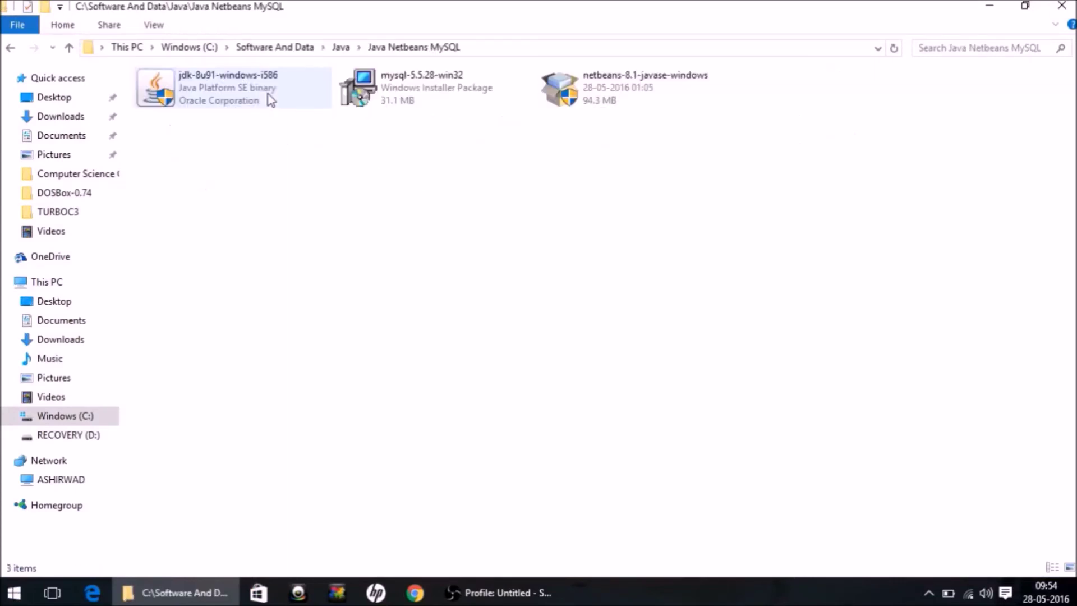
click(194, 100)
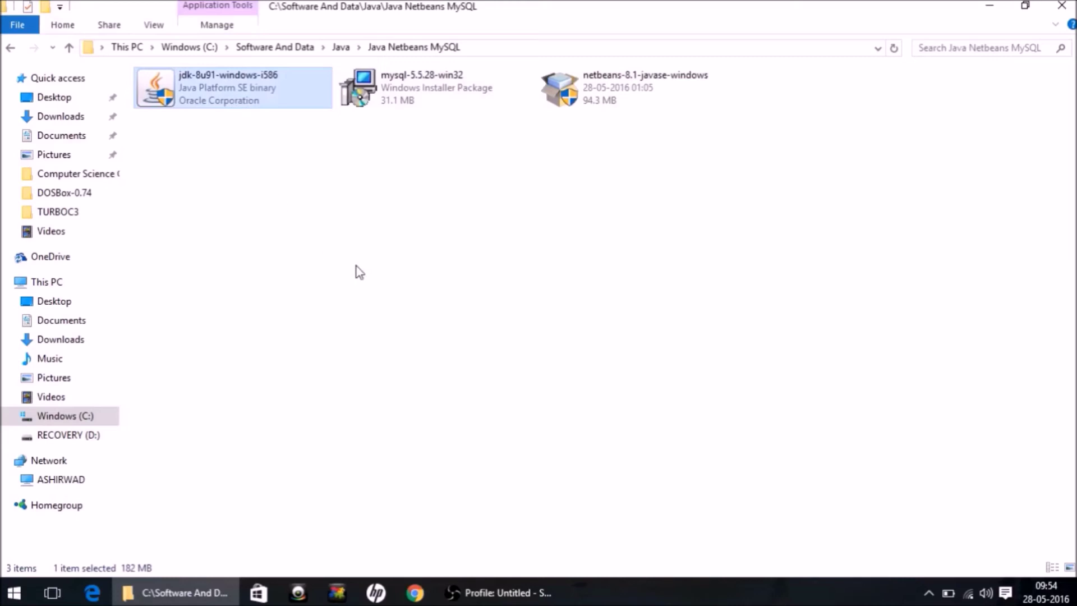
click(630, 78)
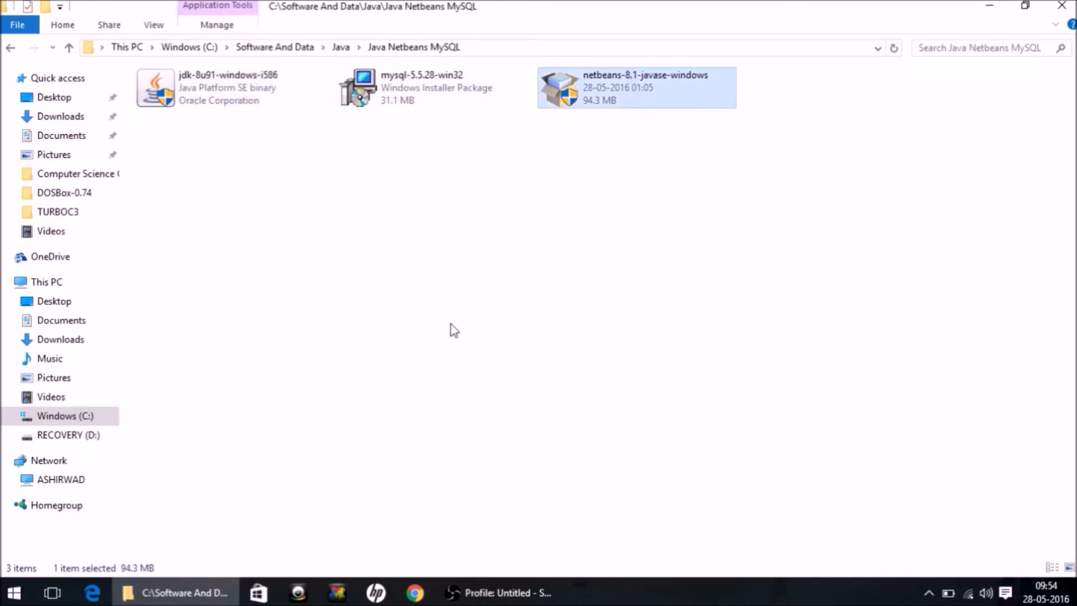
click(247, 101)
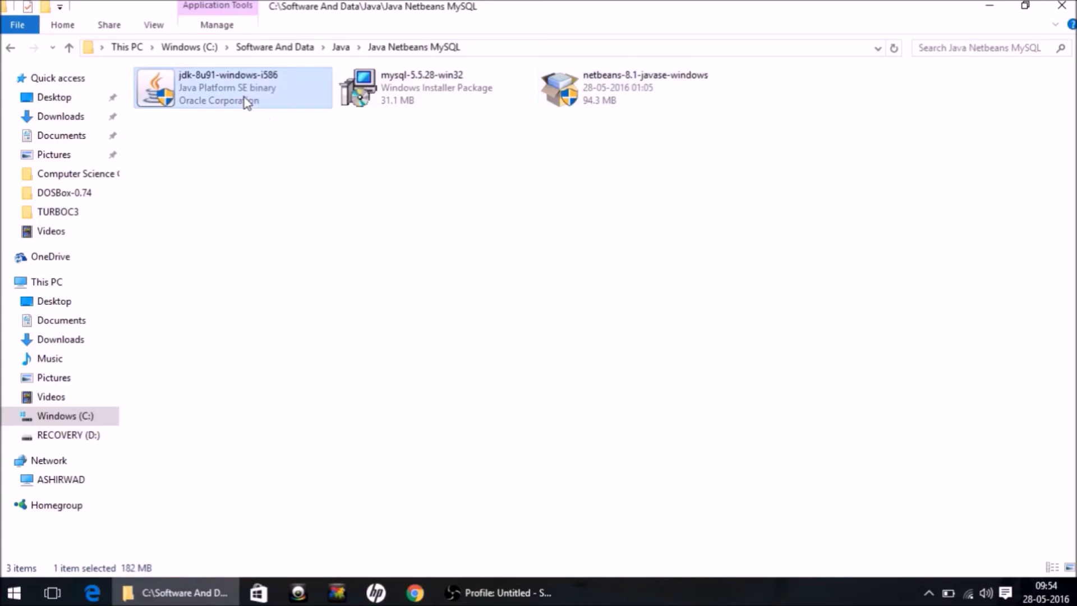
click(586, 91)
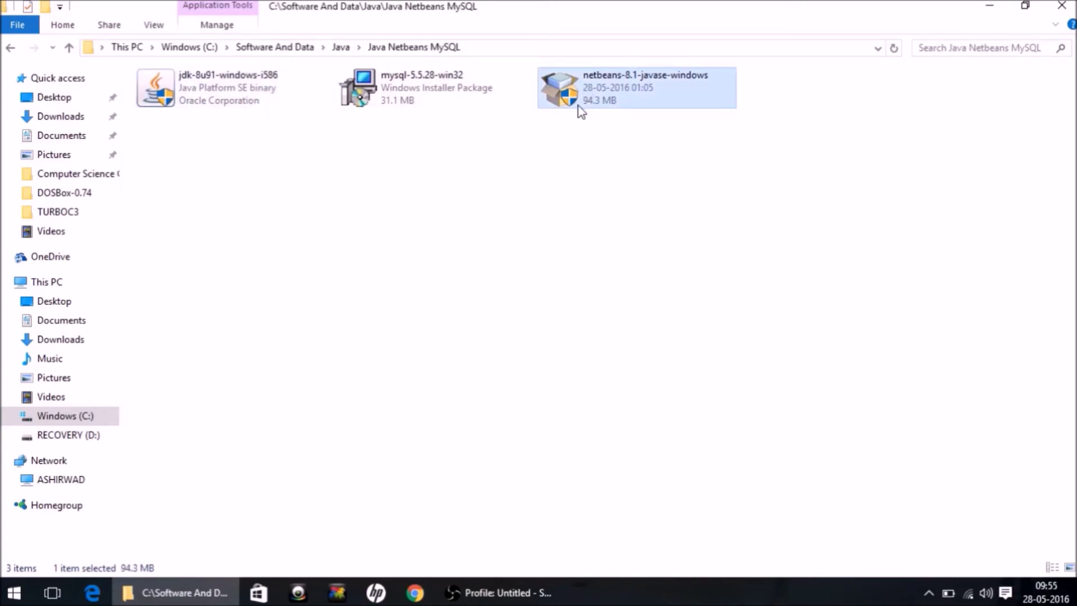
click(243, 96)
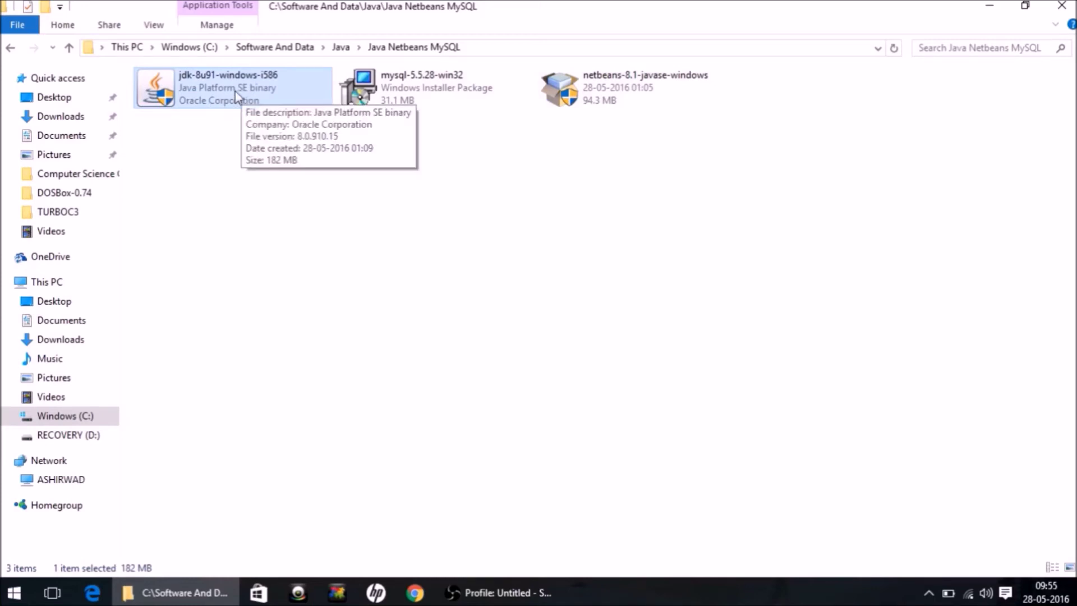
click(572, 97)
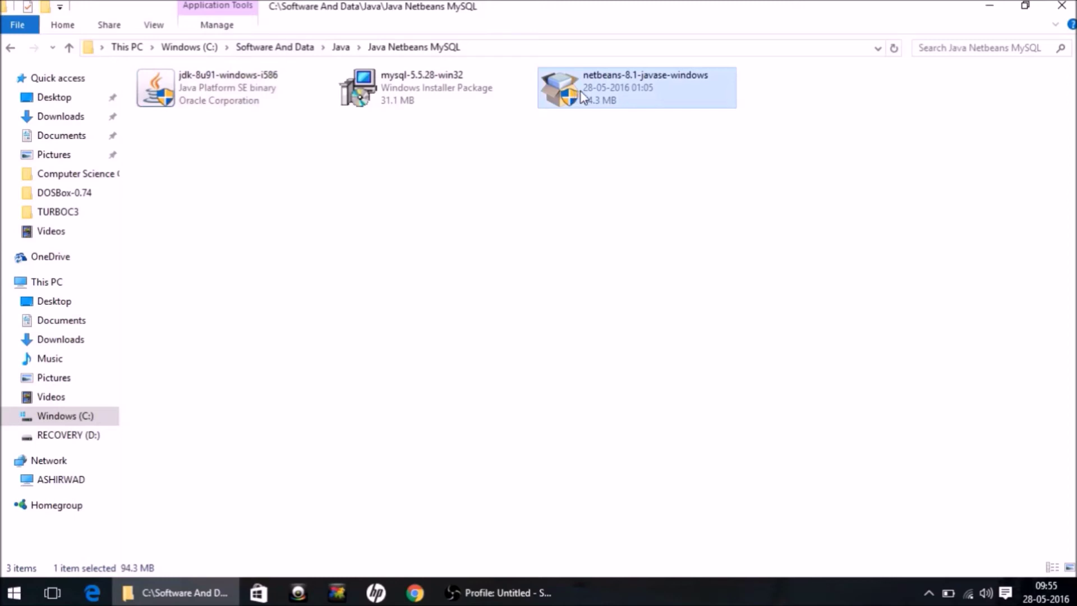
click(261, 93)
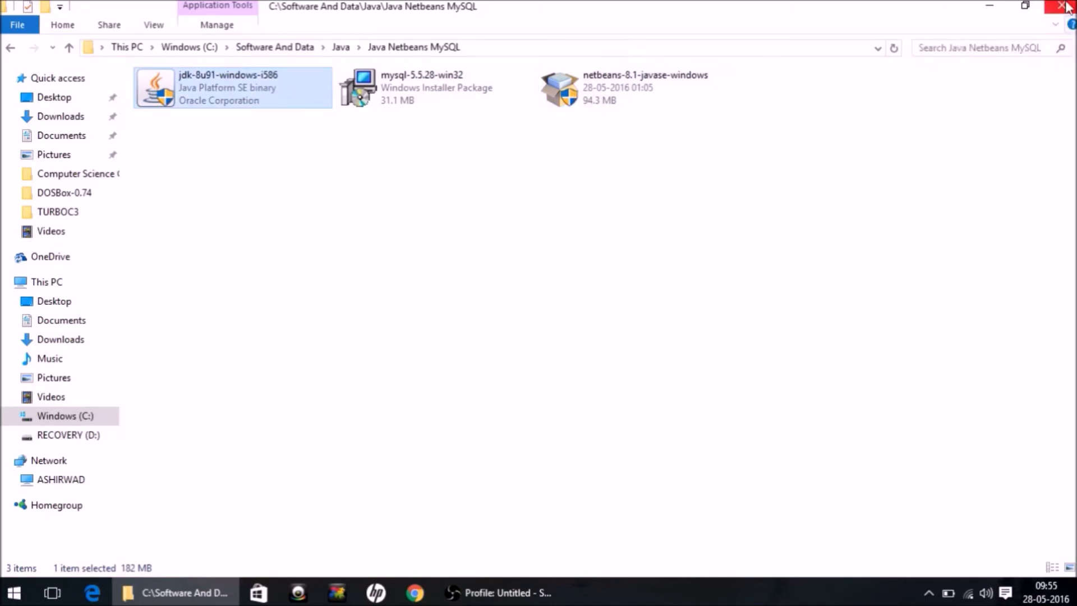
click(1062, 6)
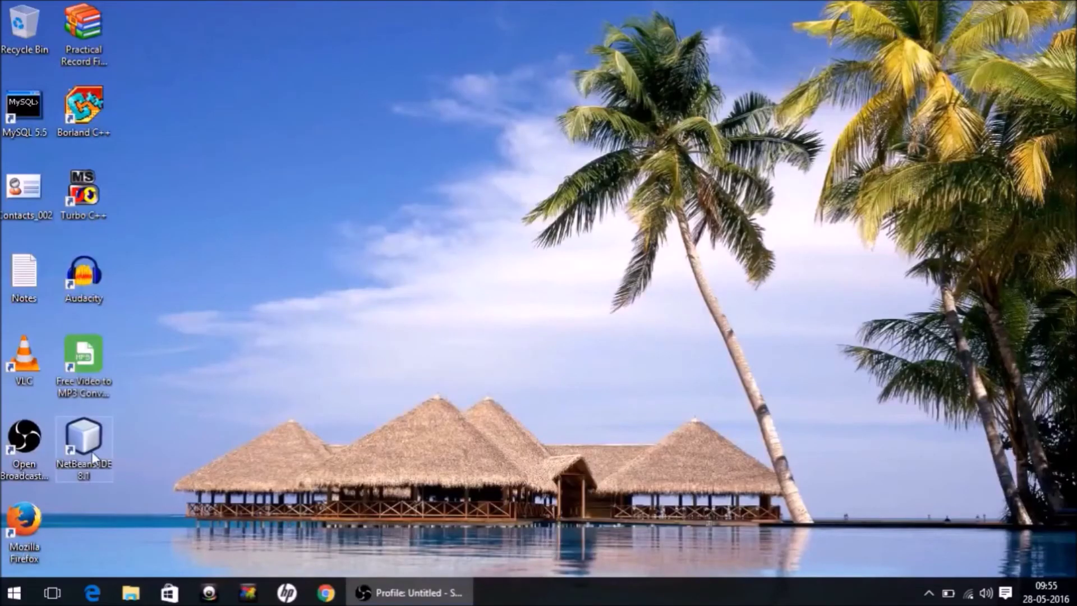
Select the NetBeans IDE 8.1 desktop shortcut, then go to Settings > System
click(92, 451)
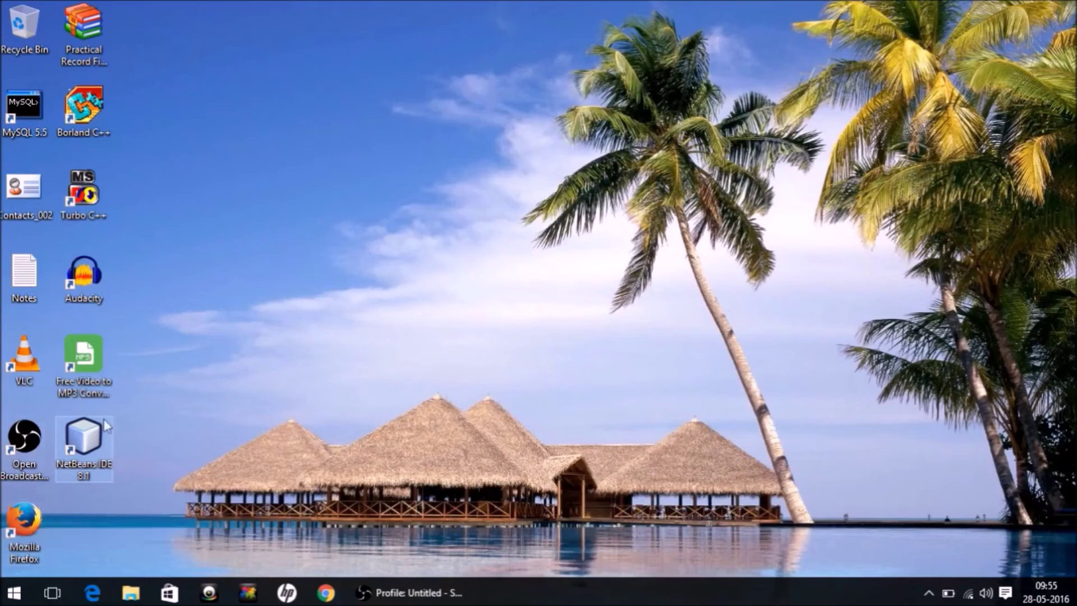
click(14, 592)
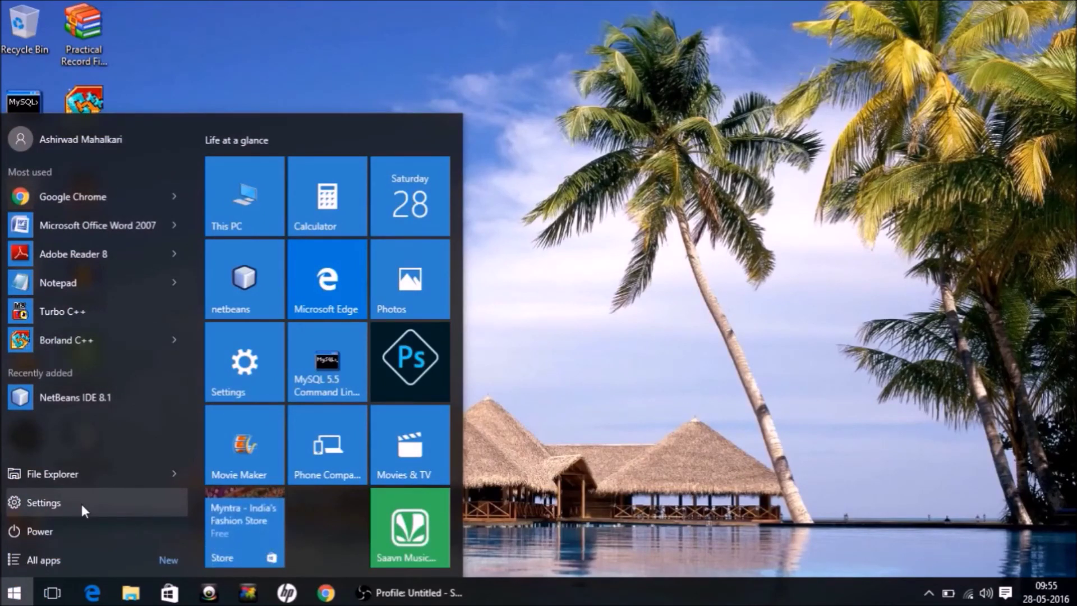
click(39, 504)
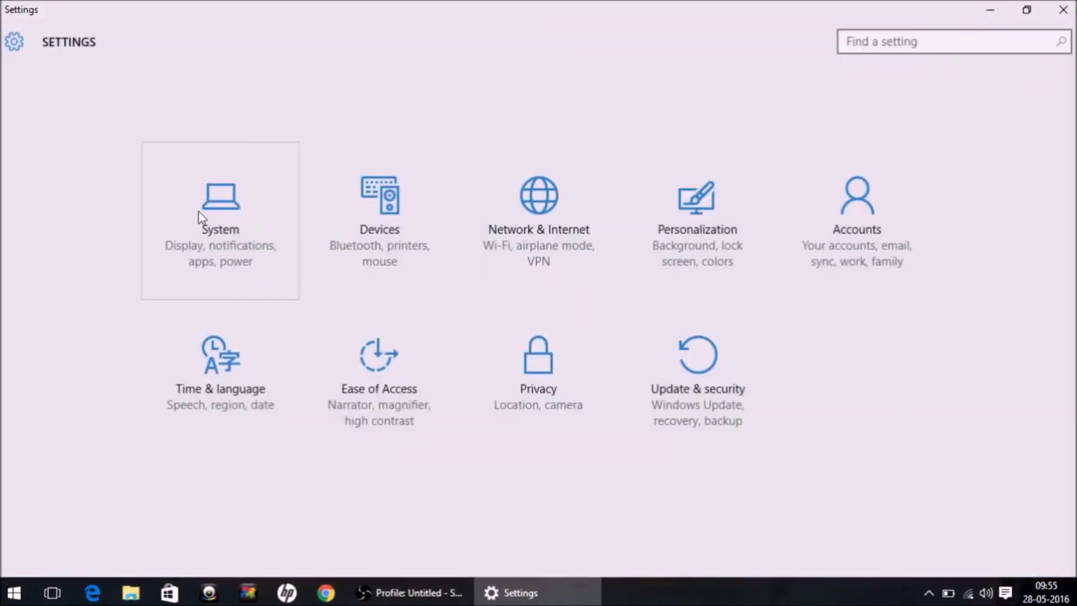
click(206, 217)
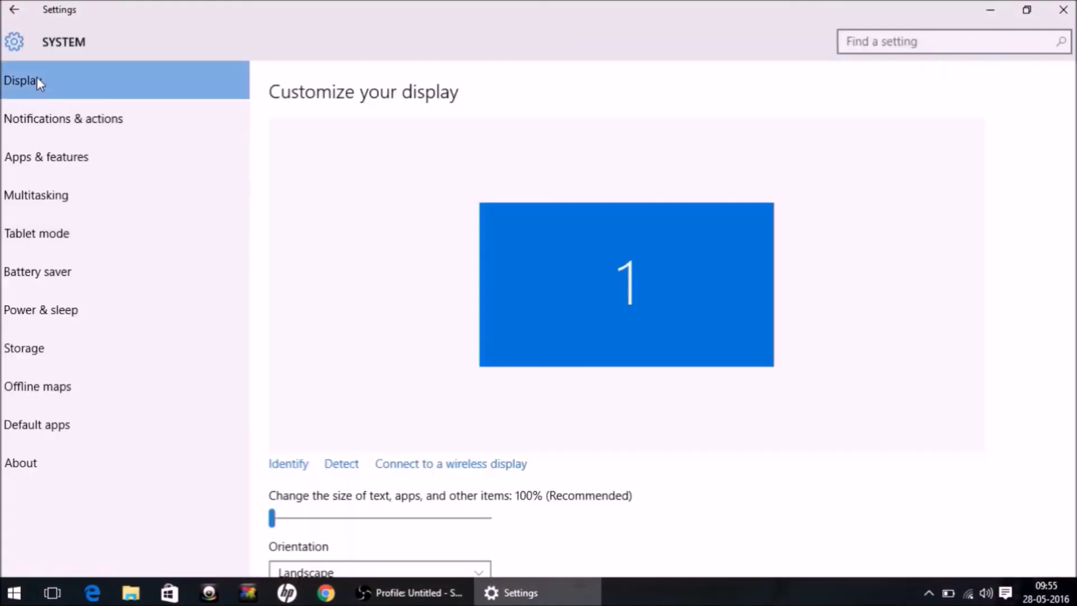
Find Java 8 Update 91 and JDK 8 Update 91 under Apps & features, then close Settings
click(49, 157)
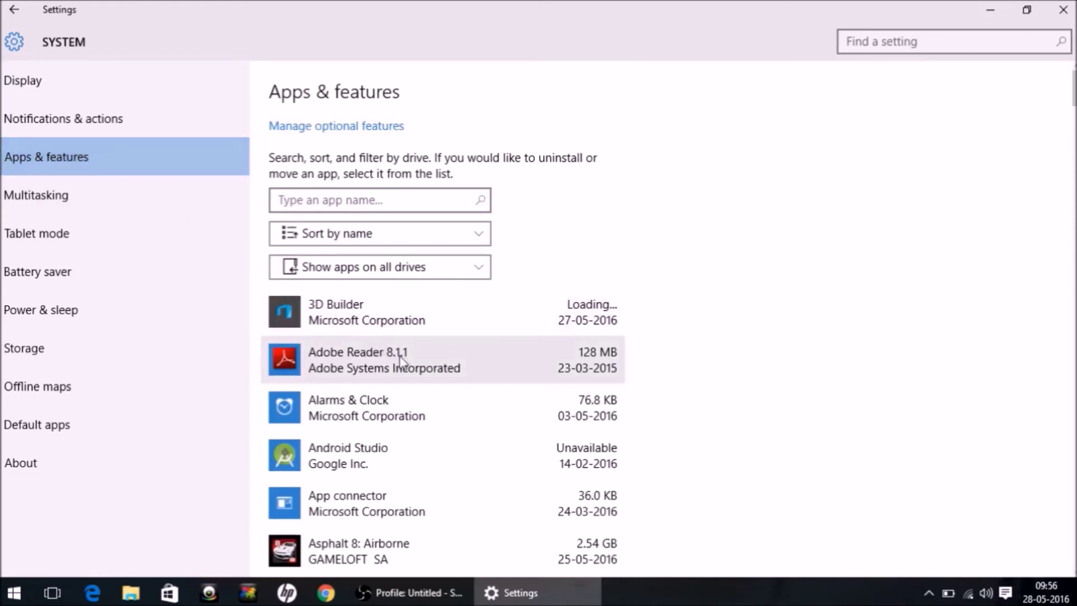
scroll(400, 356, down, 1)
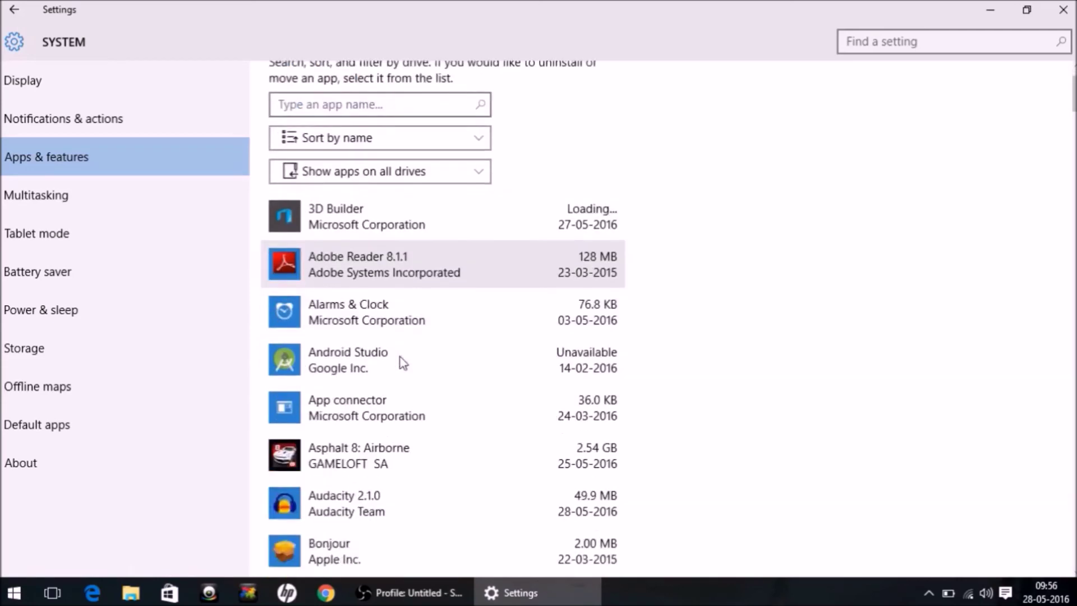
scroll(401, 363, down, 2)
scroll(401, 363, down, 1)
scroll(420, 279, down, 5)
scroll(421, 285, down, 2)
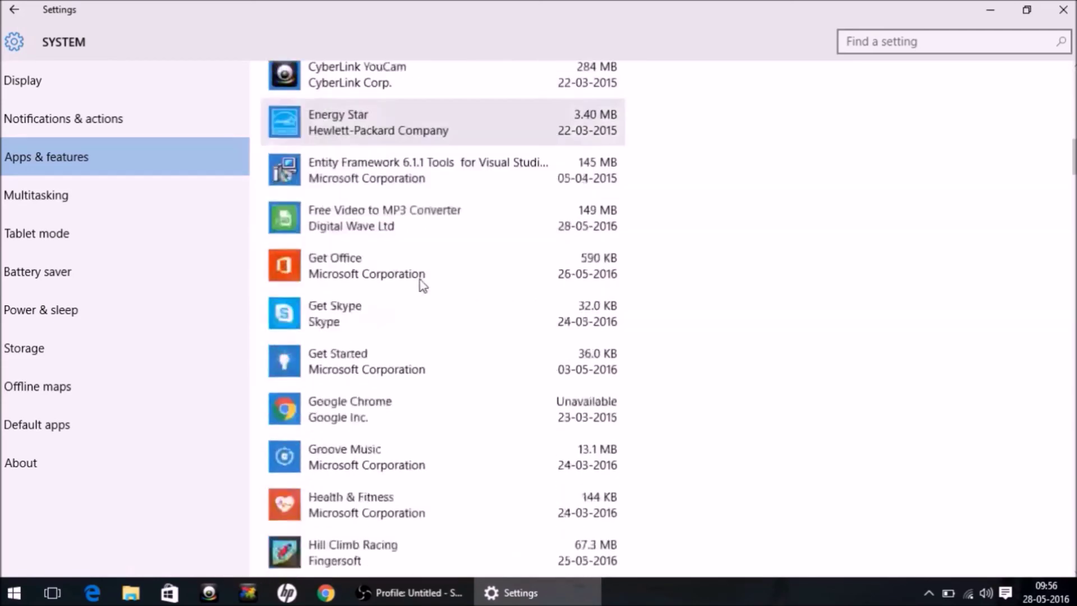
scroll(421, 285, down, 1)
scroll(421, 285, down, 5)
scroll(422, 286, down, 4)
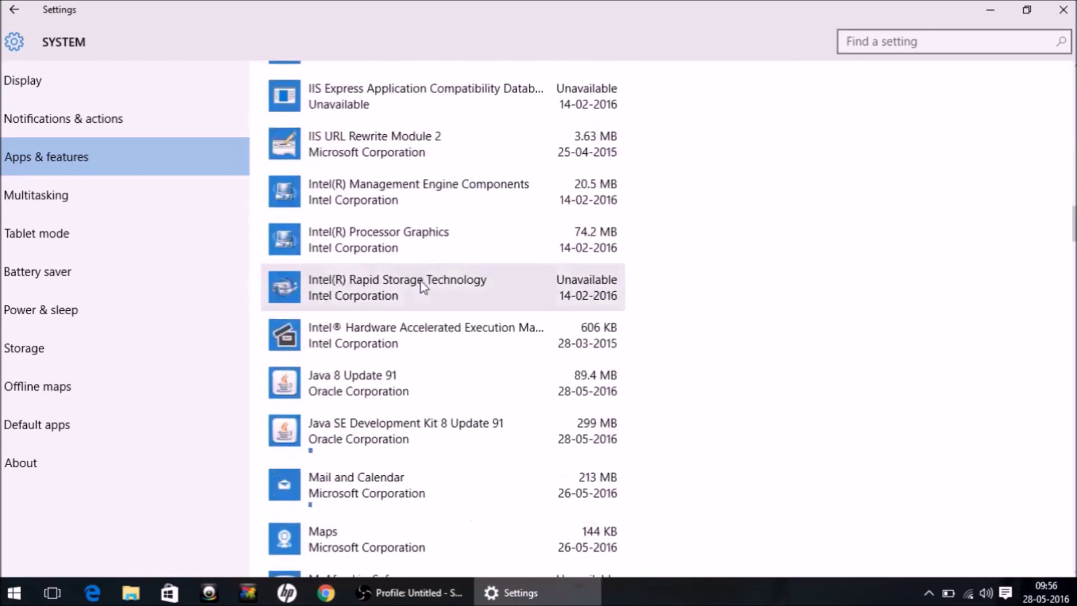
scroll(422, 287, down, 5)
scroll(422, 288, down, 1)
scroll(424, 293, down, 4)
scroll(423, 294, up, 5)
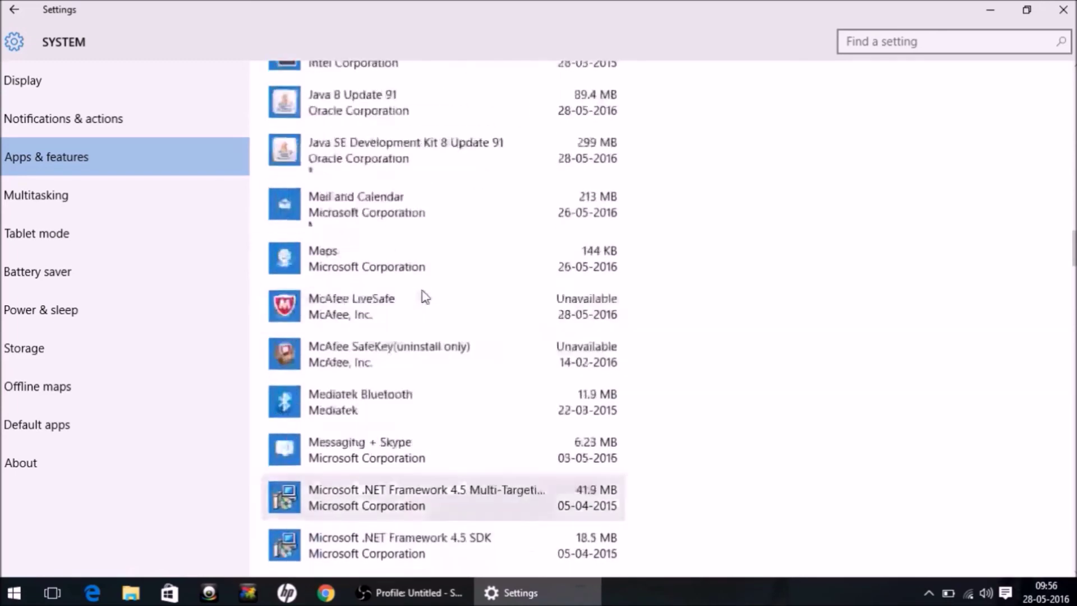
scroll(423, 295, up, 3)
scroll(424, 295, up, 1)
scroll(424, 295, up, 3)
scroll(423, 295, down, 3)
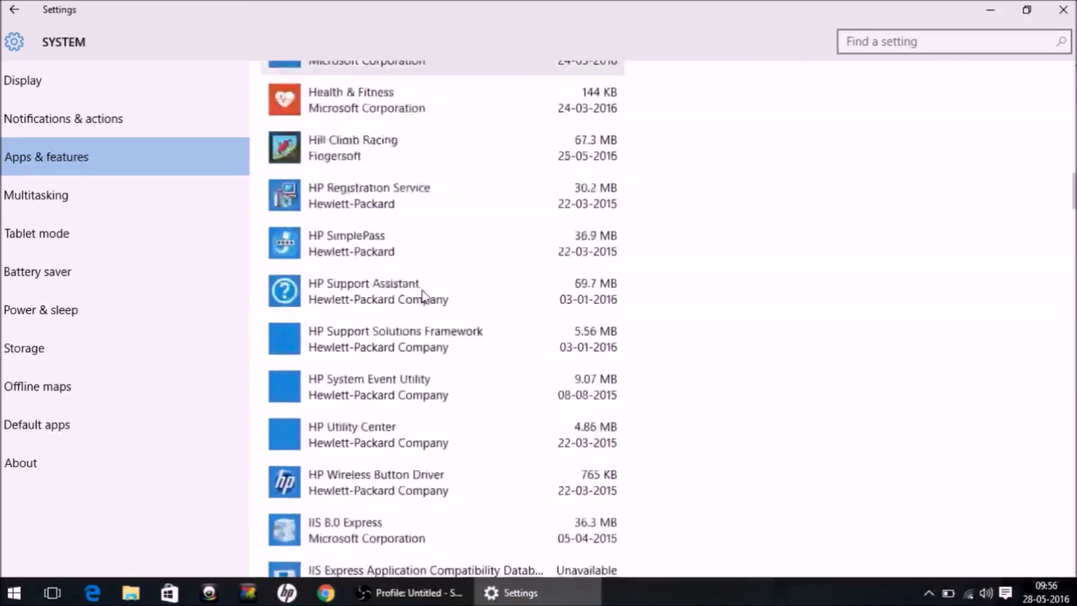
scroll(423, 295, up, 3)
scroll(424, 295, down, 4)
scroll(424, 295, down, 1)
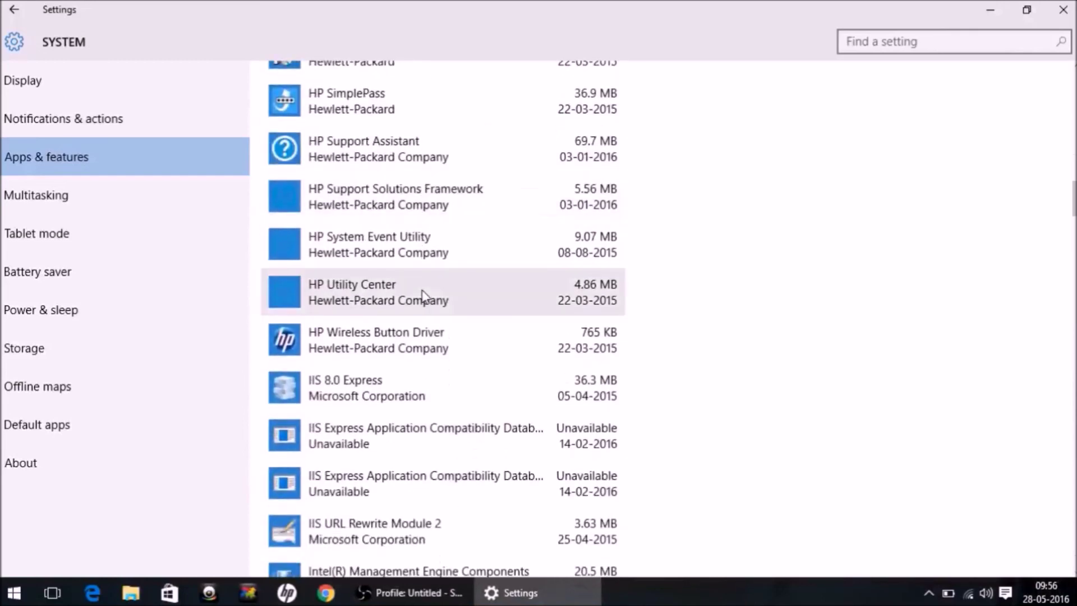
scroll(424, 295, down, 3)
scroll(423, 295, down, 4)
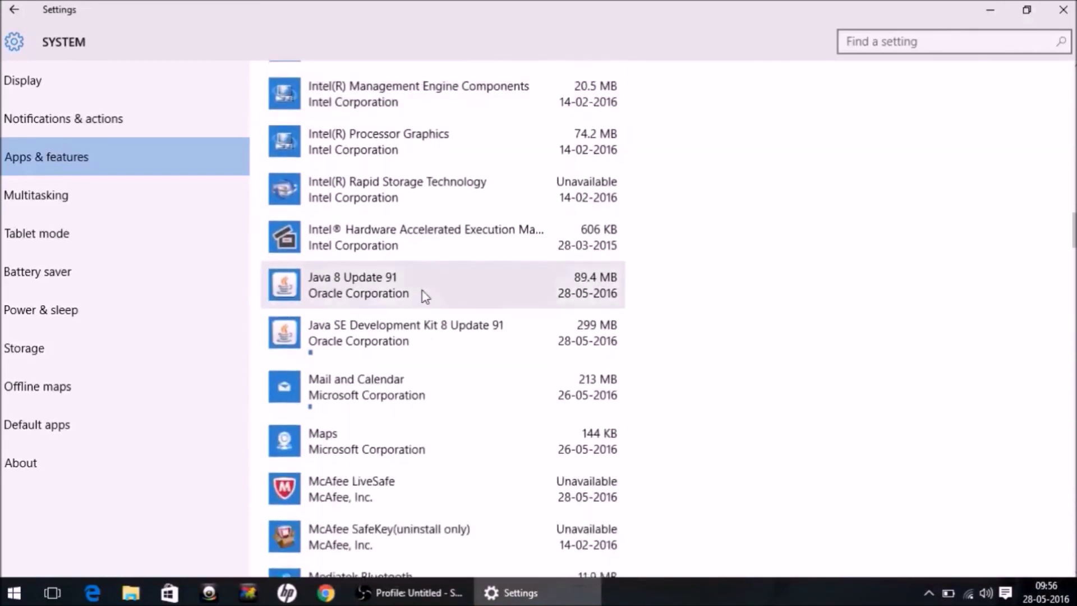
scroll(423, 295, down, 1)
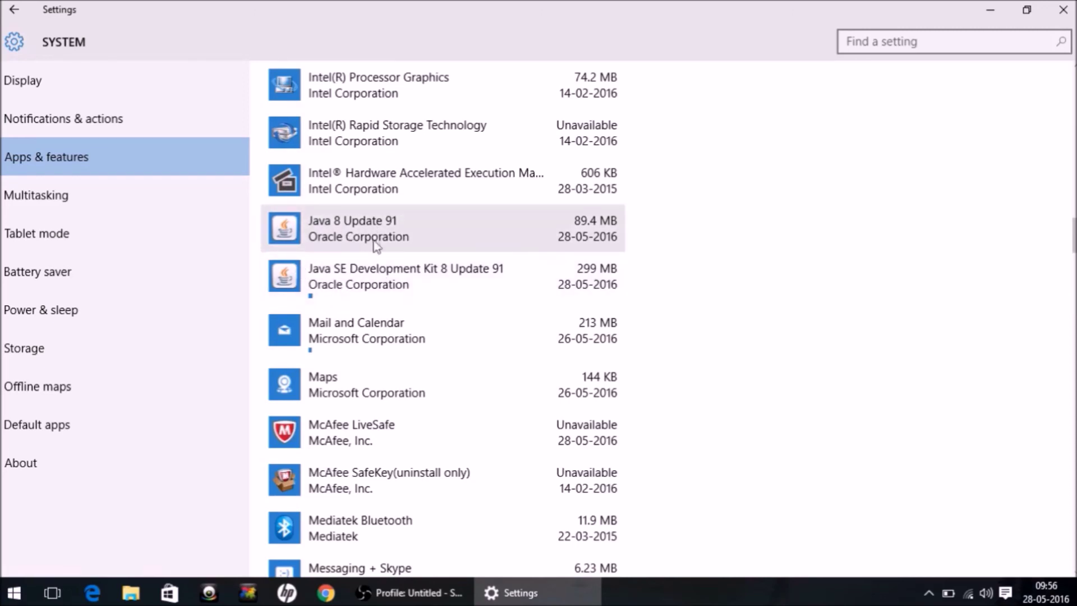
click(1063, 10)
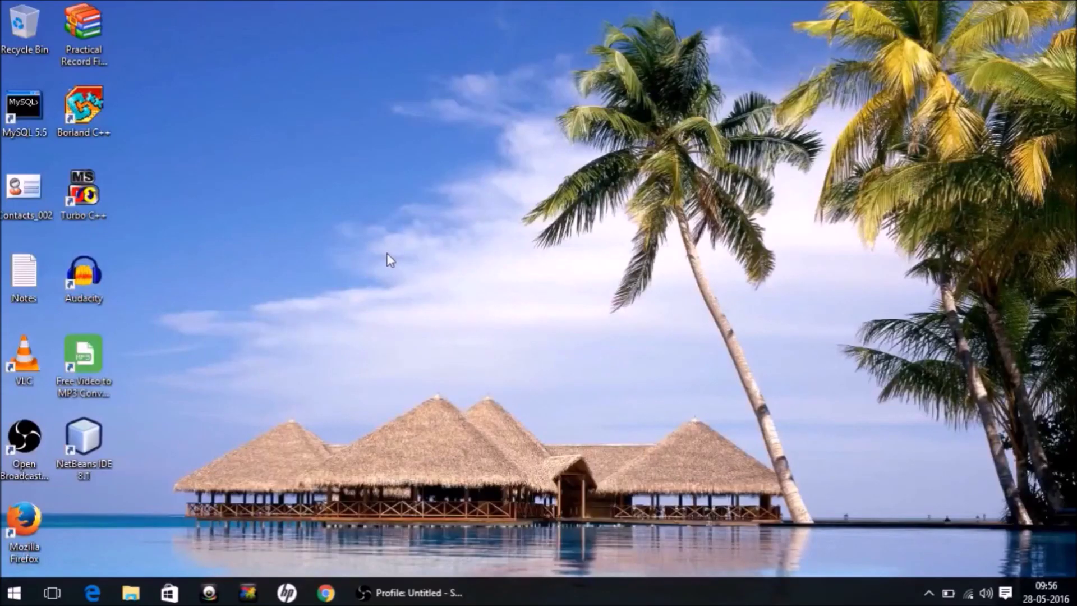